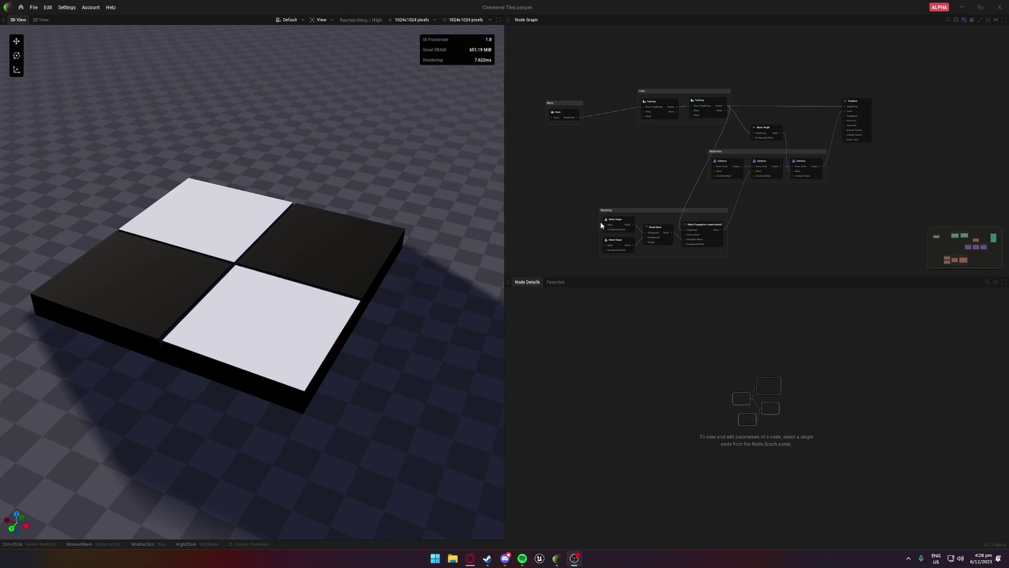
Try wrapping the Mask Height node in a comment group and delete the comment.
scroll(578, 107, "up", 3)
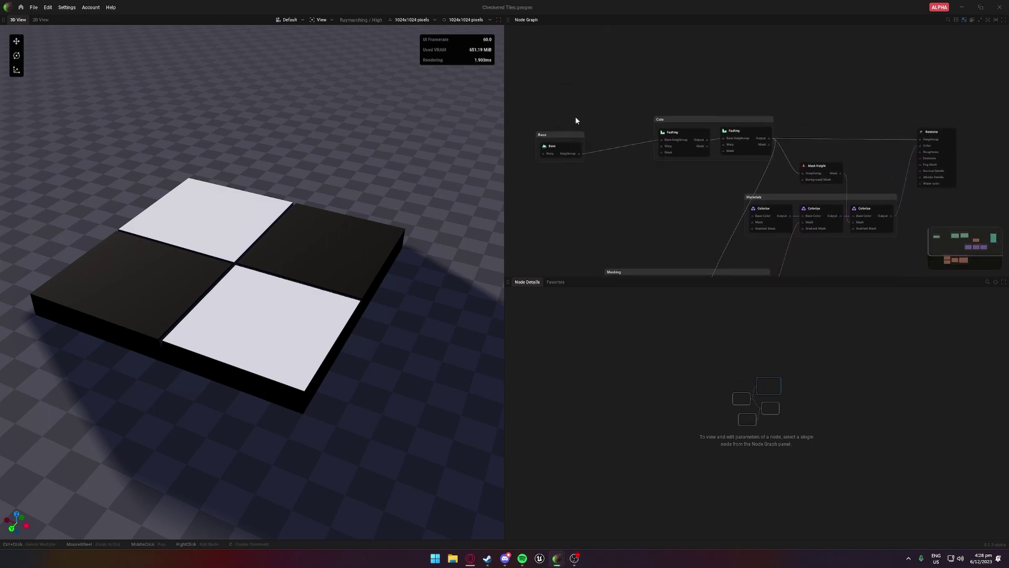
middle_click_drag(705, 156, 544, 156)
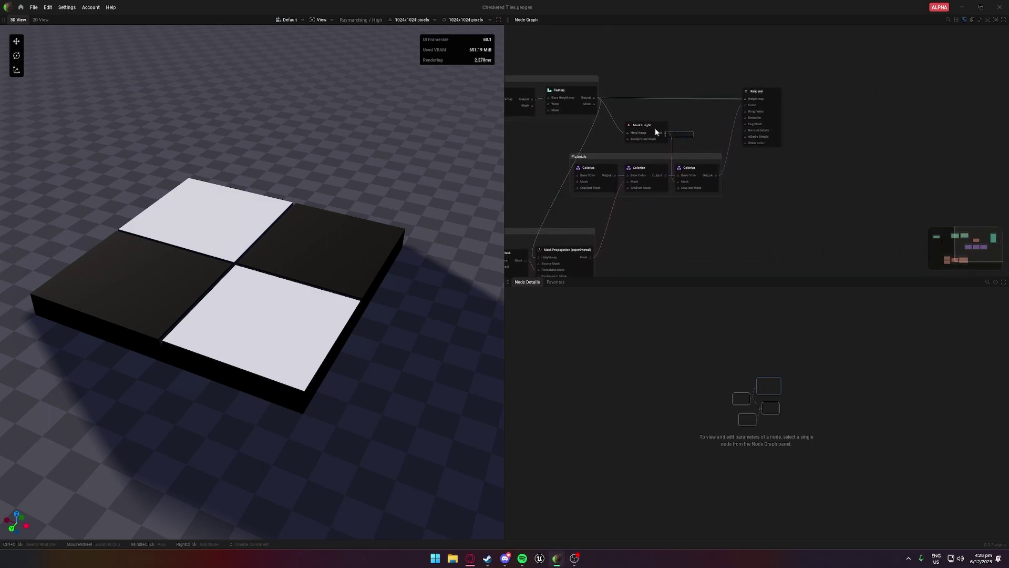
left_click(652, 128)
right_click(637, 129)
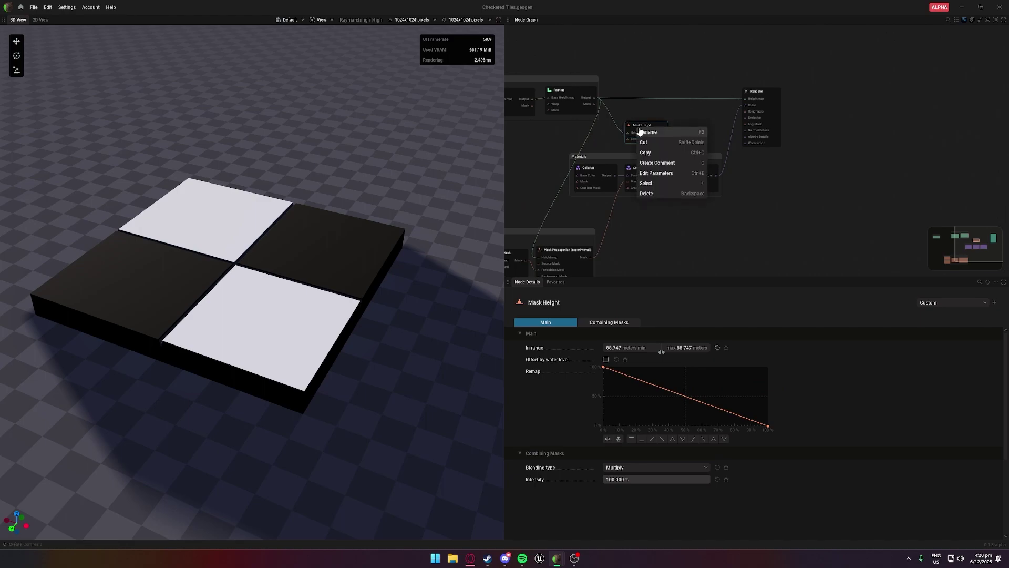
left_click(657, 163)
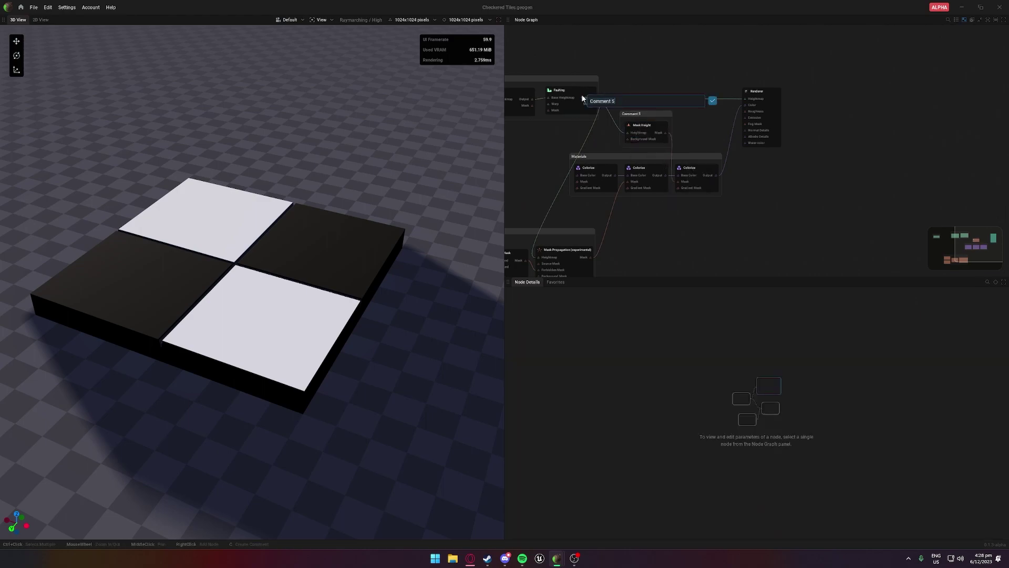
right_click(682, 122)
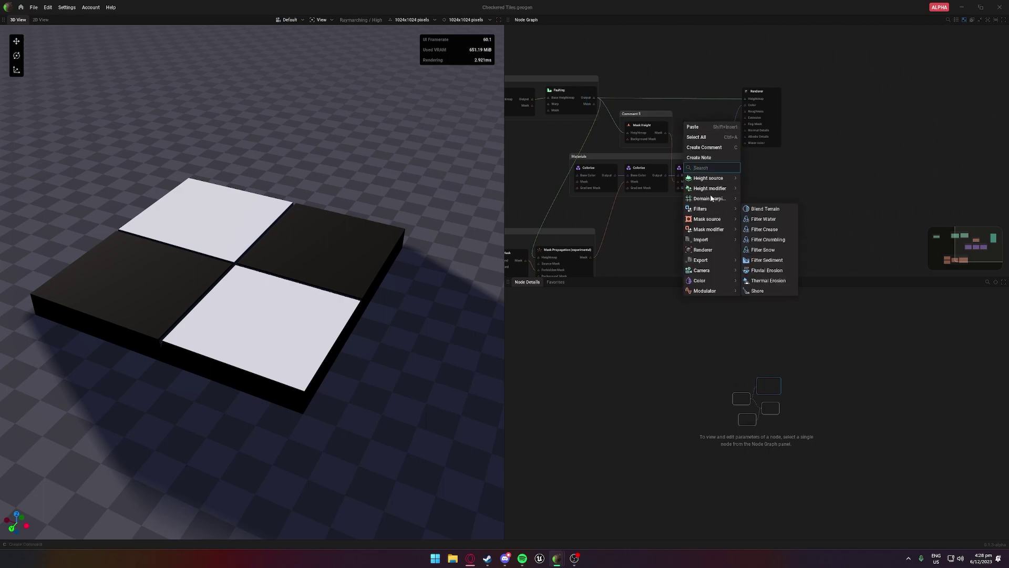
left_click(649, 111)
key("Delete")
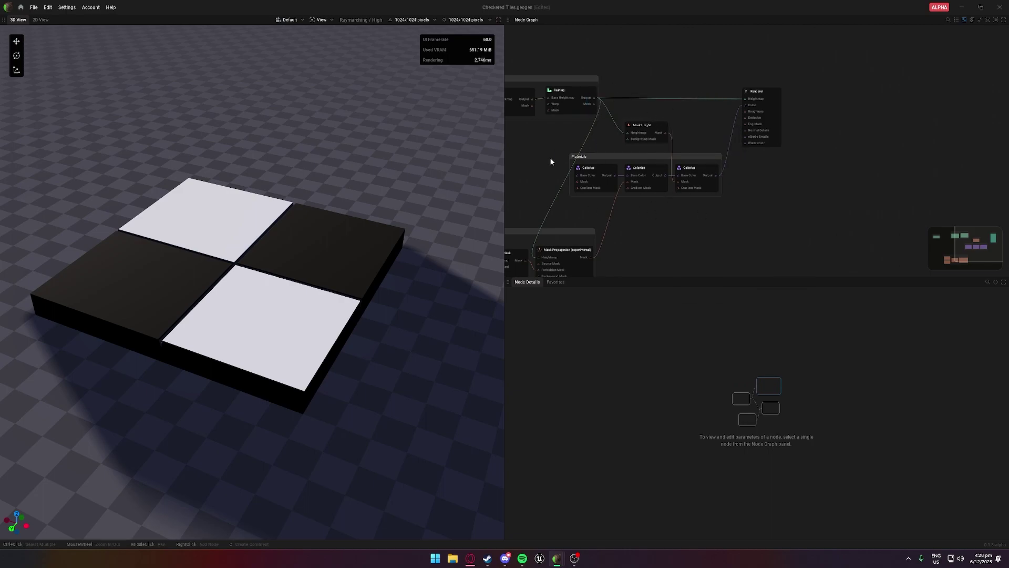
Add a comment around the Mask Height node again, check its color choices, and delete the comment.
left_click(645, 126)
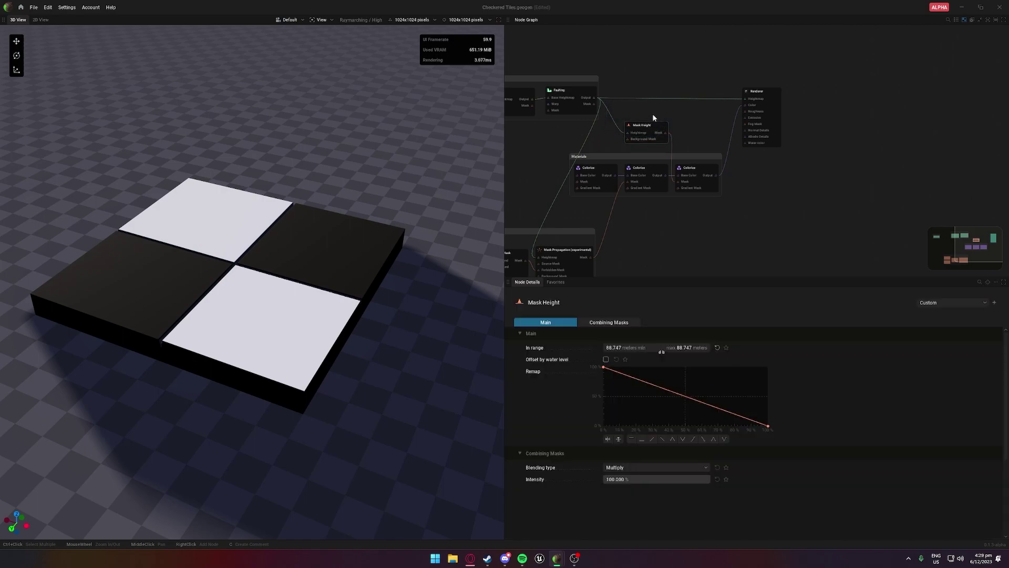
left_click_drag(746, 221, 559, 129)
left_click(678, 147)
left_click_drag(626, 92, 659, 133)
right_click(660, 136)
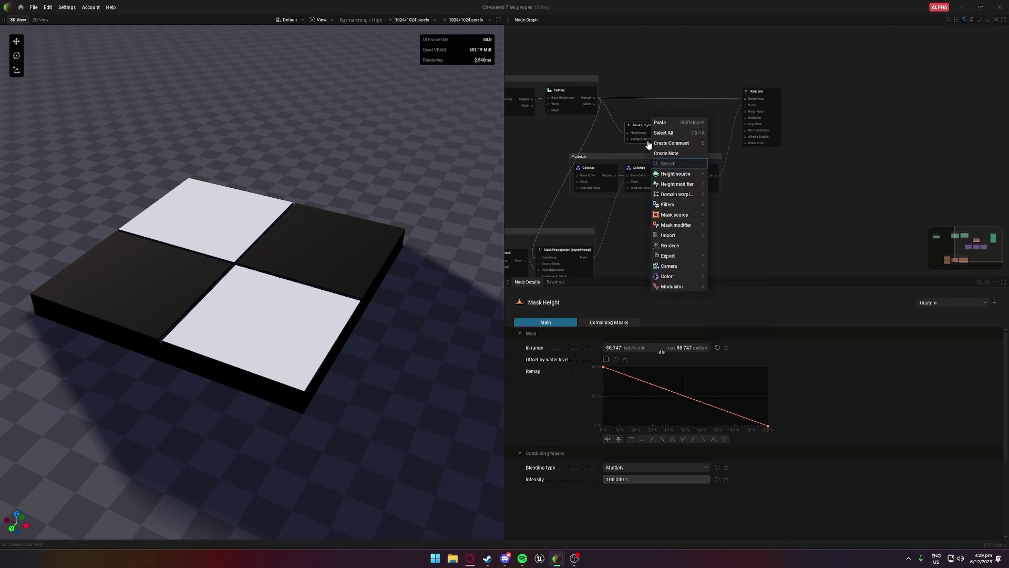
left_click(666, 141)
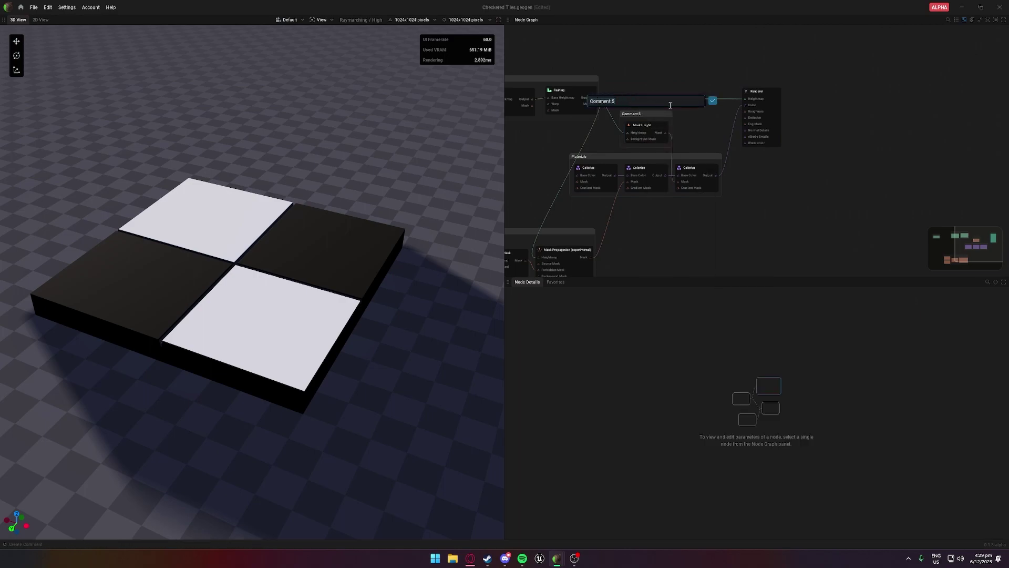
key("Return")
right_click(642, 112)
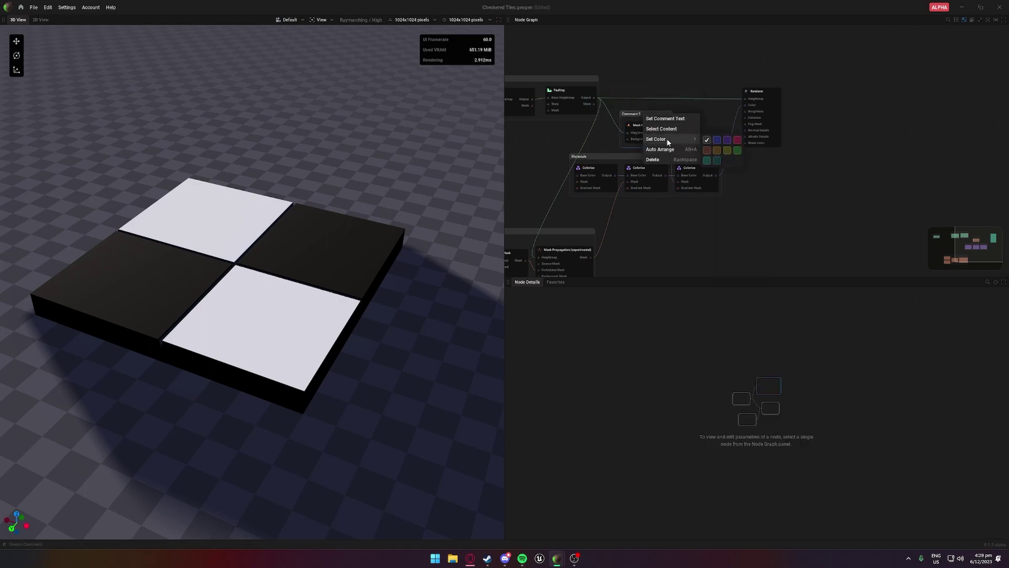
left_click(695, 109)
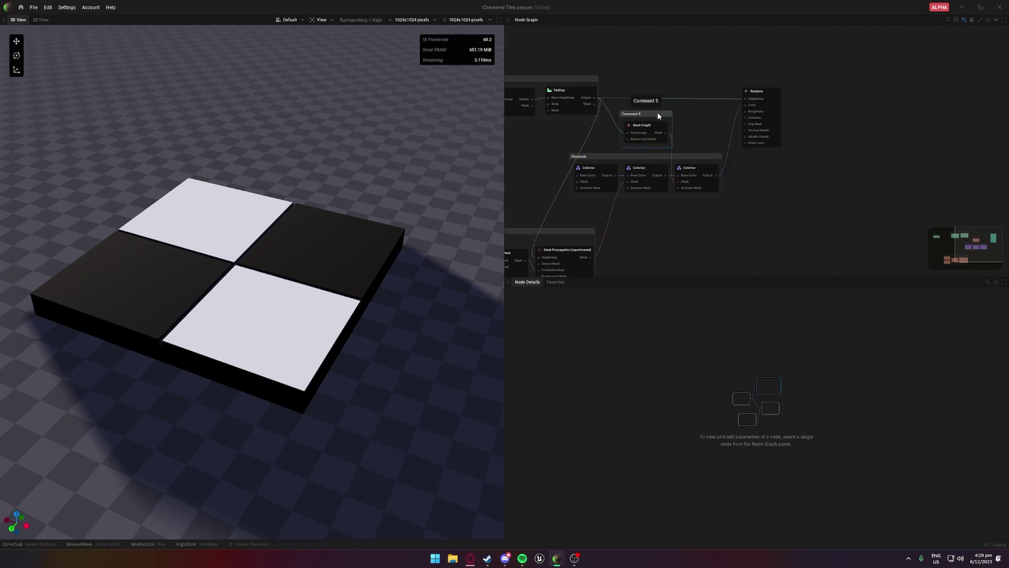
key("Delete")
Select several nodes in the graph and examine the alignment options available for them.
scroll(755, 194, "down", 2)
middle_click_drag(756, 194, 857, 152)
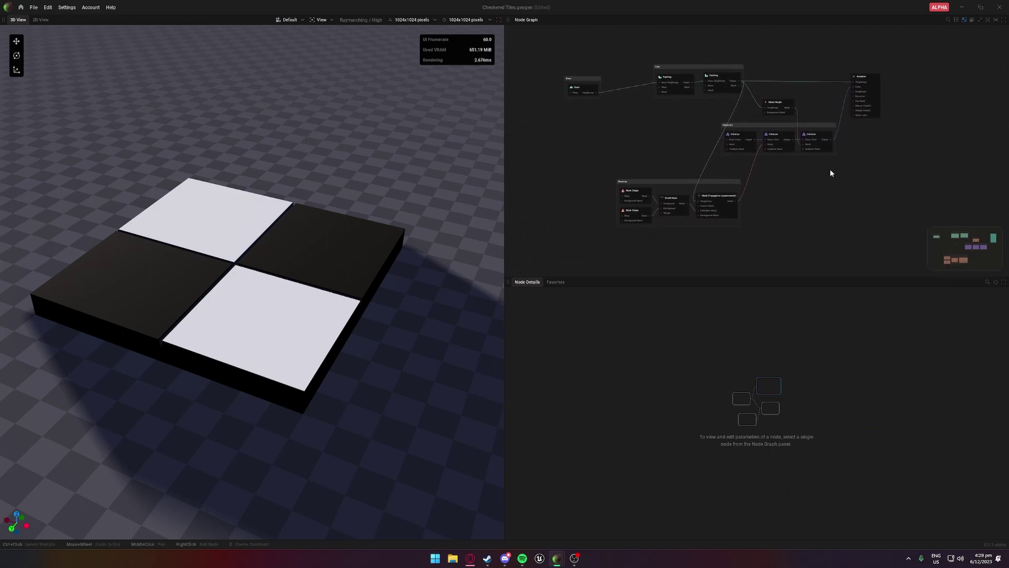
right_click(779, 190)
left_click(749, 184)
left_click_drag(868, 185, 759, 127)
right_click(783, 137)
mouse_move(809, 204)
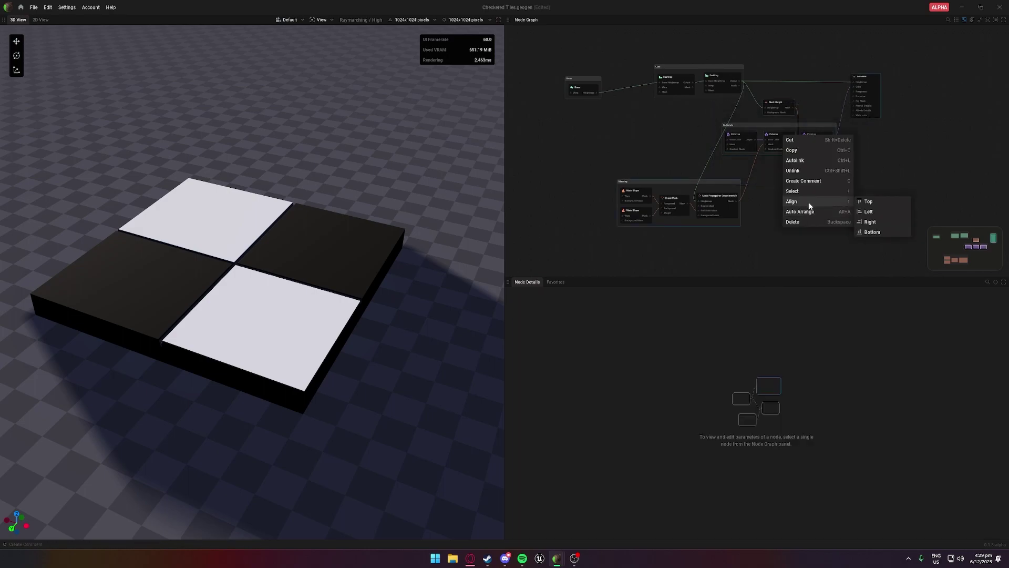
left_click(586, 143)
middle_click_drag(586, 144, 614, 146)
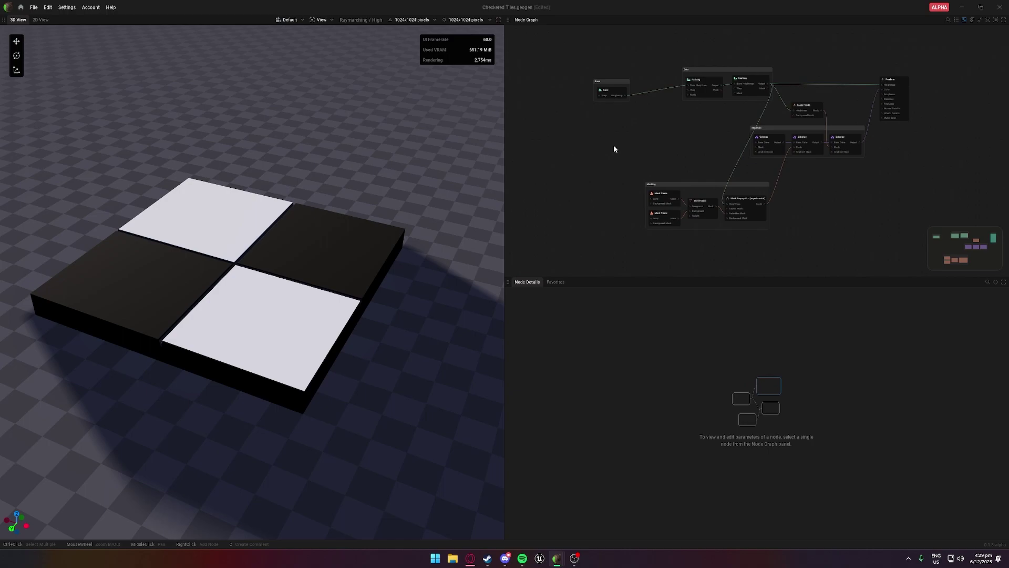
scroll(613, 144, "up", 3)
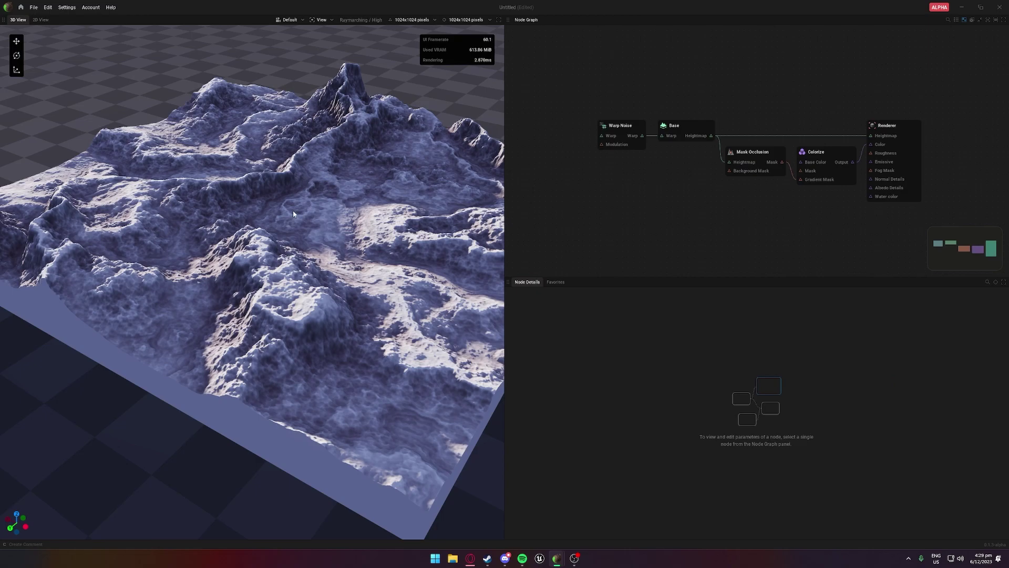
Delete the Warp Noise, Mask Occlusion and Colorize nodes, and move the Base node farther away from the Renderer.
middle_click_drag(685, 221, 639, 221)
left_click_drag(538, 90, 578, 168)
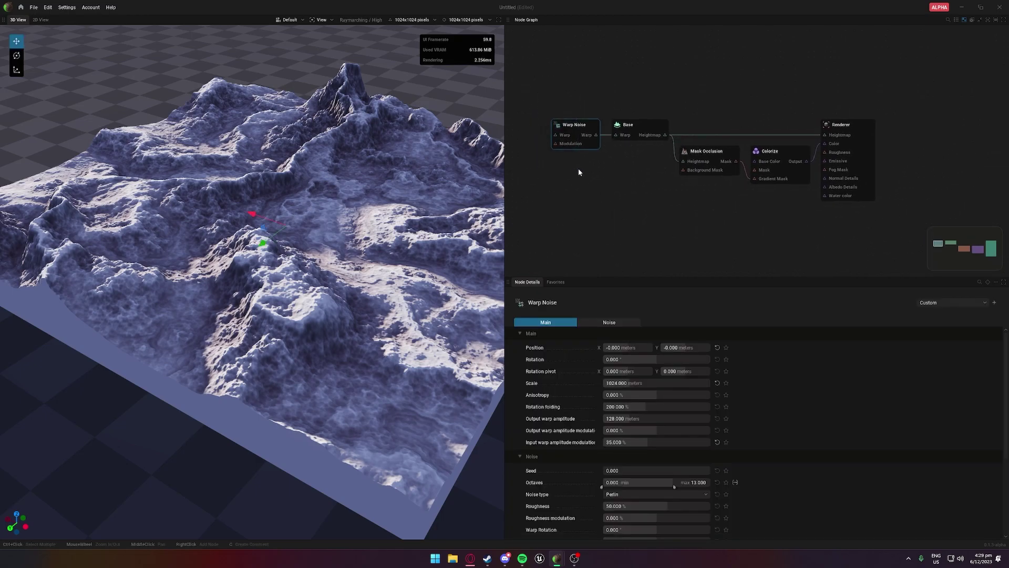
key("Delete")
left_click_drag(646, 162, 771, 194)
key("Delete")
middle_click_drag(667, 143, 844, 200)
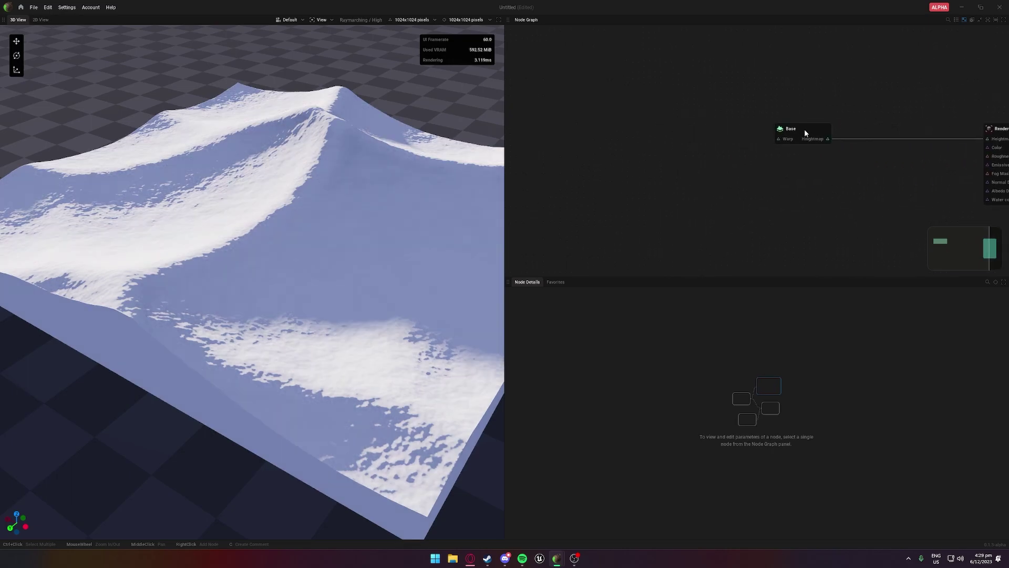
left_click_drag(804, 129, 612, 138)
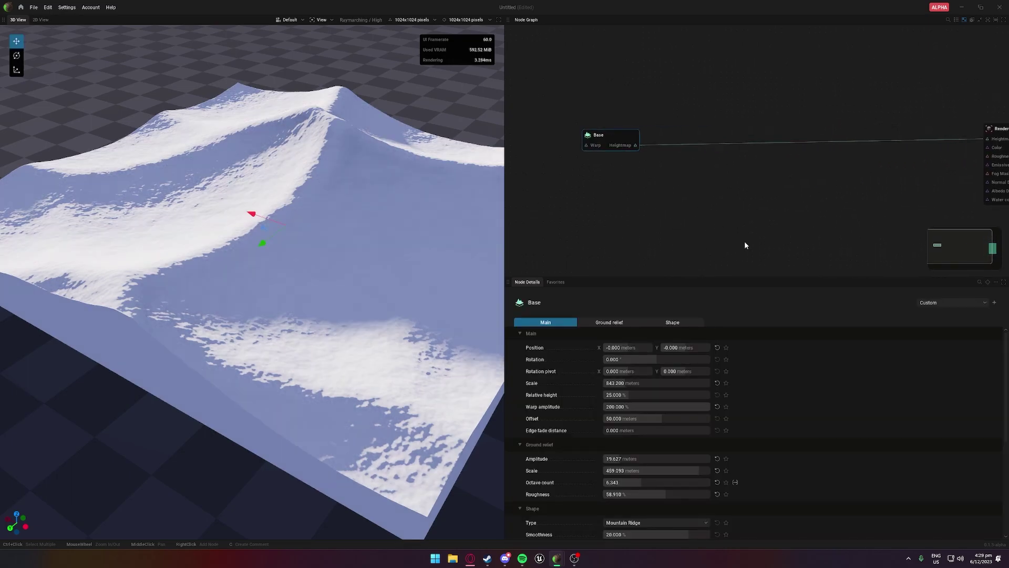
Set the Base node's main scale to 1 meter and its ground relief amplitude to 0 meters.
left_click_drag(644, 382, 603, 383)
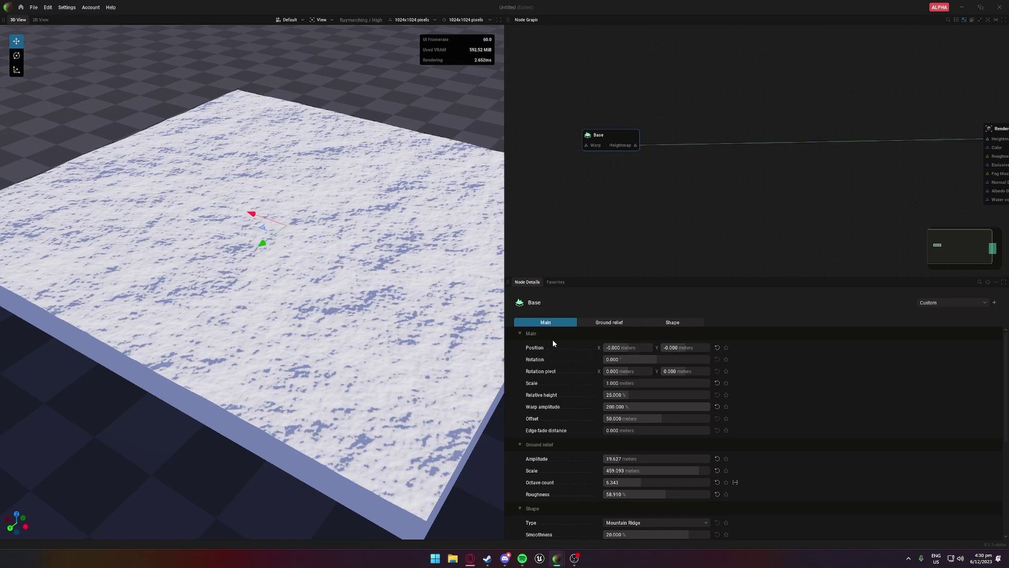
scroll(695, 386, "down", 3)
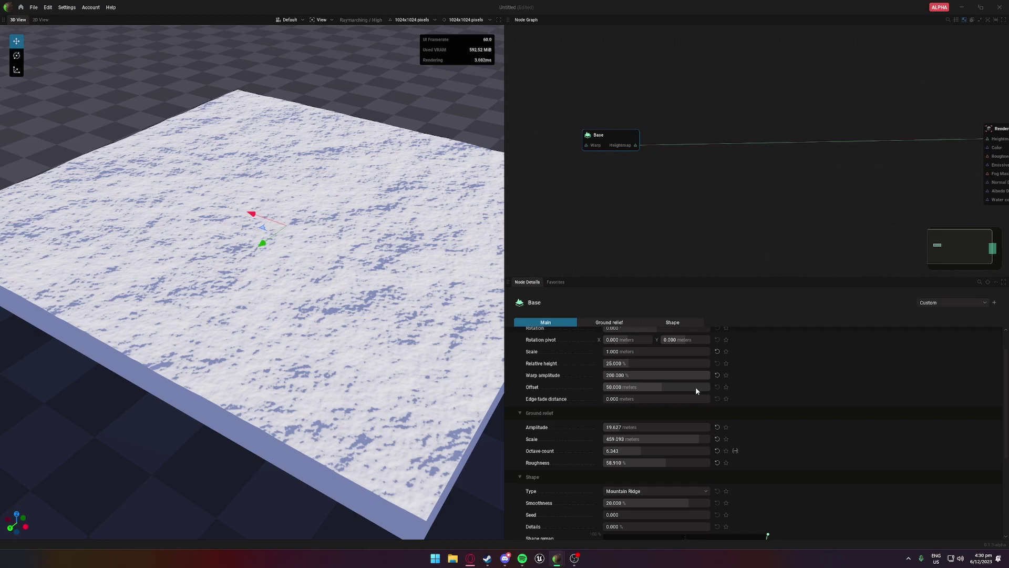
left_click_drag(644, 399, 604, 399)
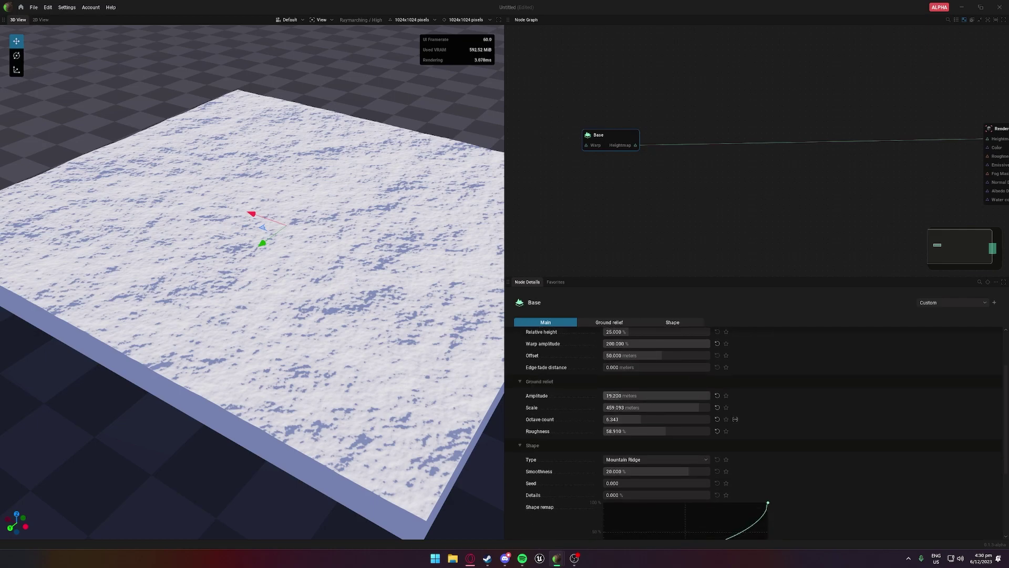
scroll(399, 414, "up", 3)
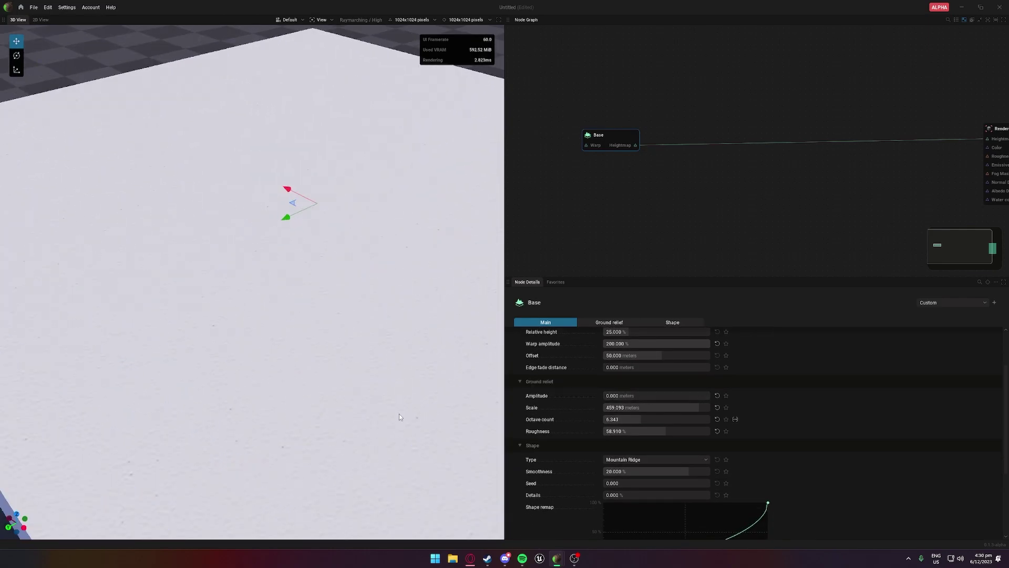
left_click_drag(398, 414, 399, 337)
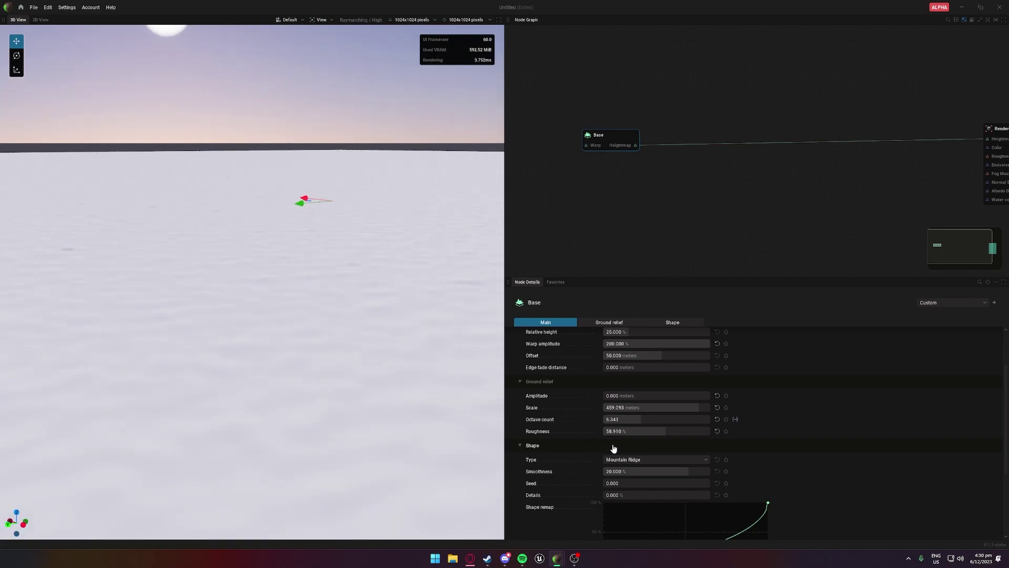
Flatten the Base node's shape remap curve to a constant 0%.
scroll(611, 442, "down", 5)
left_click(642, 459)
middle_click_drag(362, 384, 359, 378)
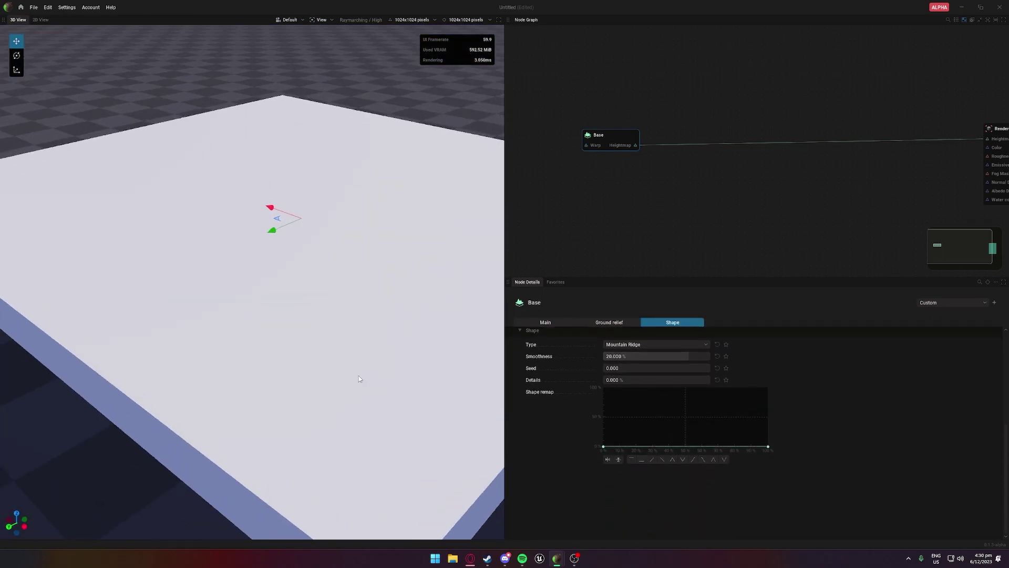
left_click(631, 459)
left_click(642, 460)
left_click(672, 460)
left_click(641, 459)
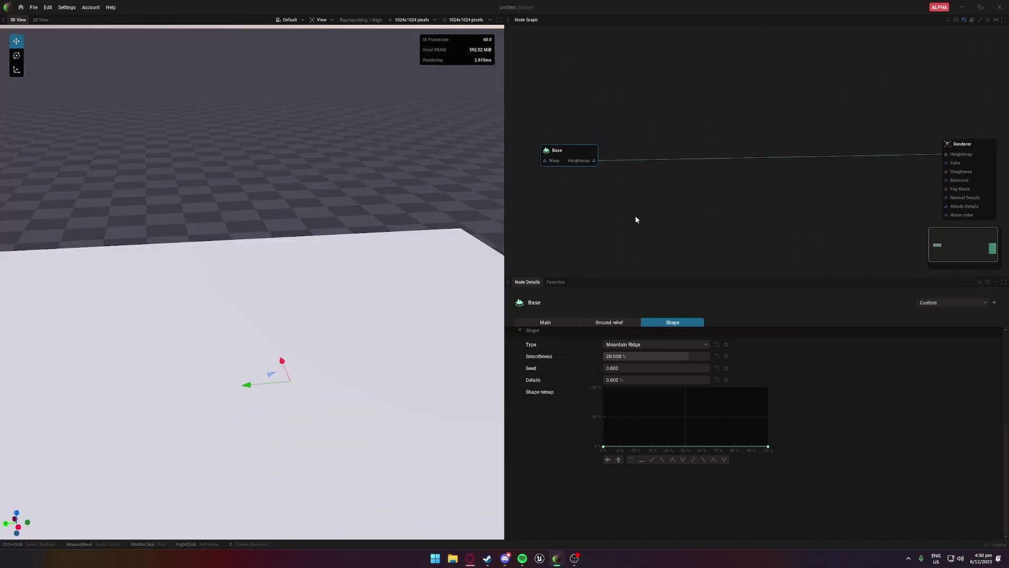
Add a Splatter node fed by the Base heightmap through its Base Heightmap input only, removing the Input Heightmap link.
scroll(310, 223, "down", 4)
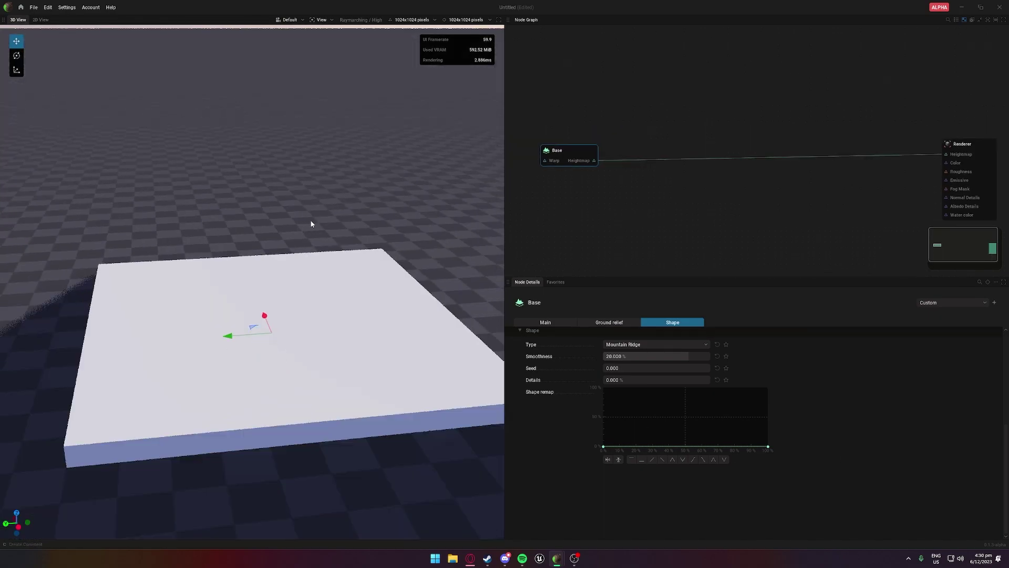
middle_click_drag(282, 327, 405, 284)
middle_click_drag(668, 230, 648, 228)
left_click_drag(573, 161, 607, 106)
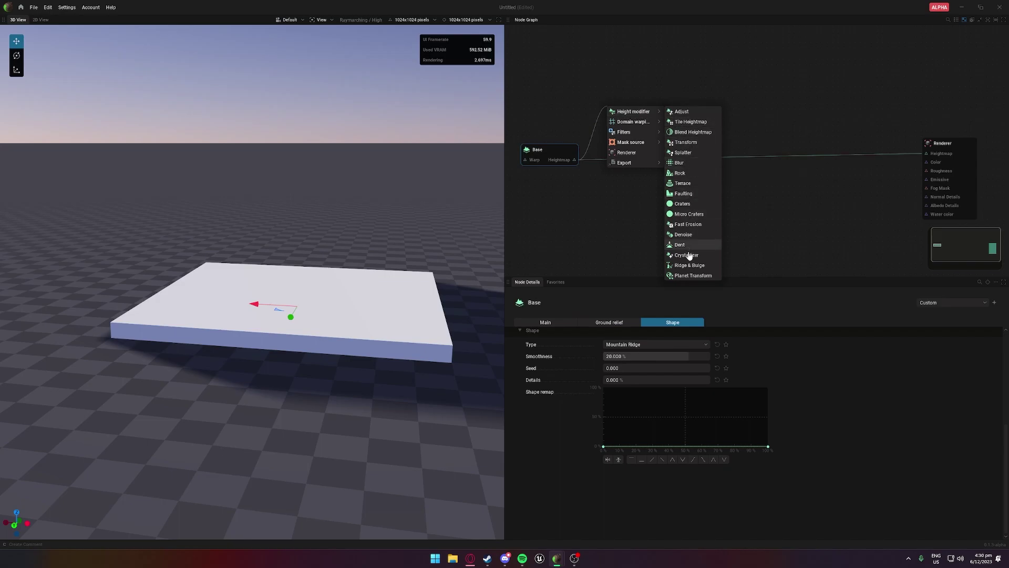
left_click(683, 153)
left_click_drag(642, 100, 575, 160)
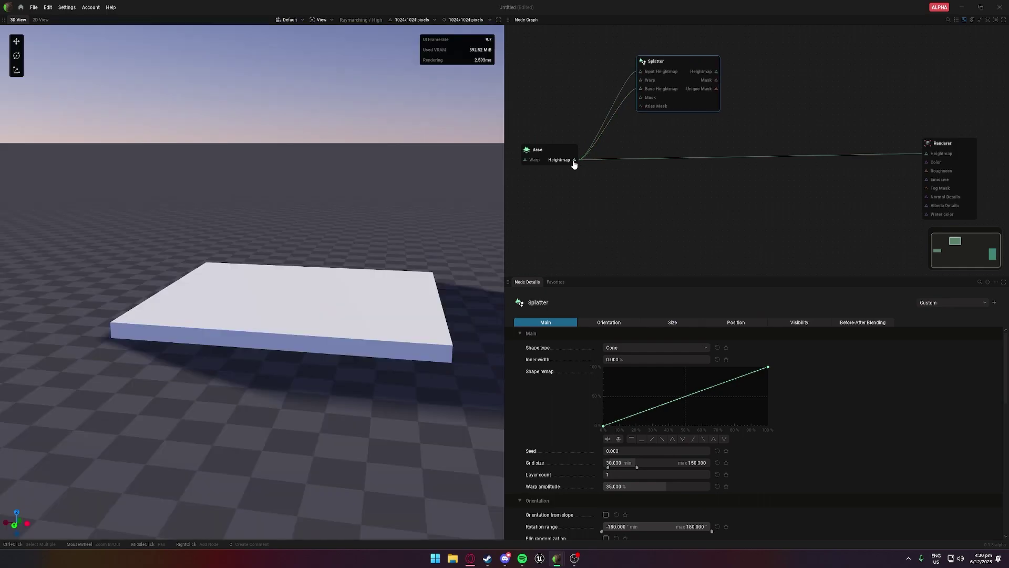
left_click_drag(629, 75, 572, 80)
left_click(614, 69)
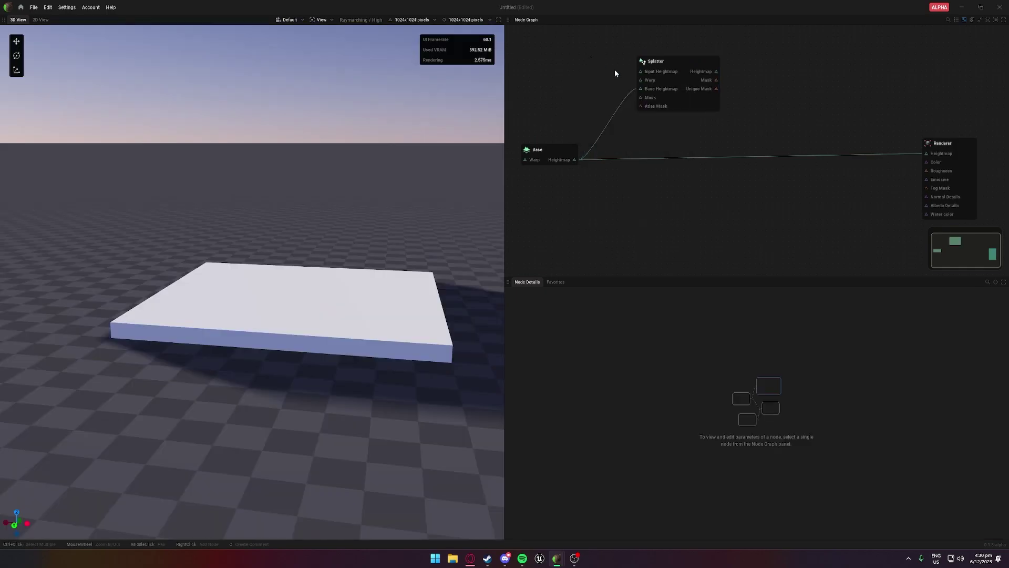
Preview the Splatter node's Heightmap output in the 3D view.
left_click(669, 64)
left_click(711, 76)
scroll(397, 252, "up", 5)
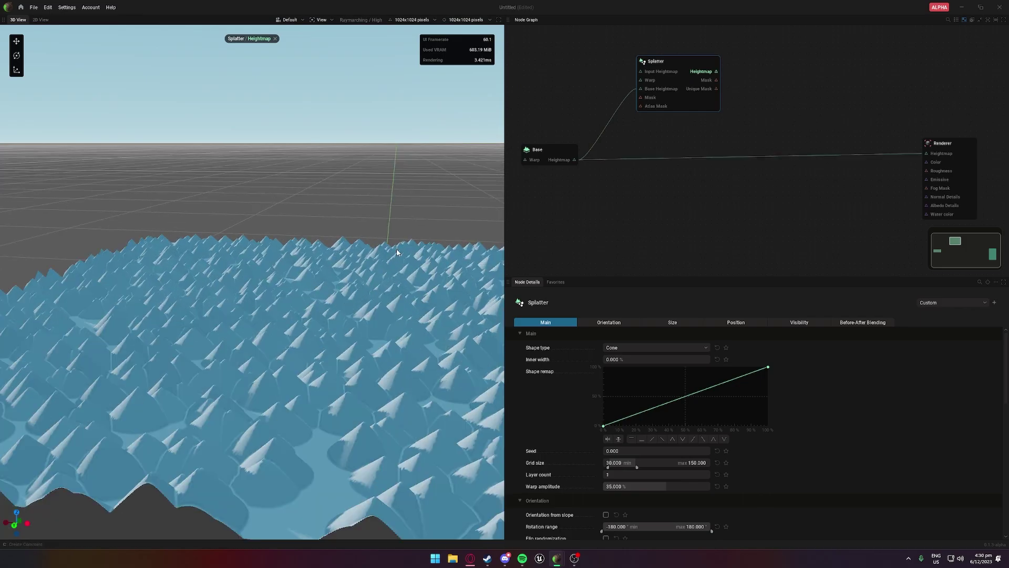
left_click_drag(380, 284, 494, 368)
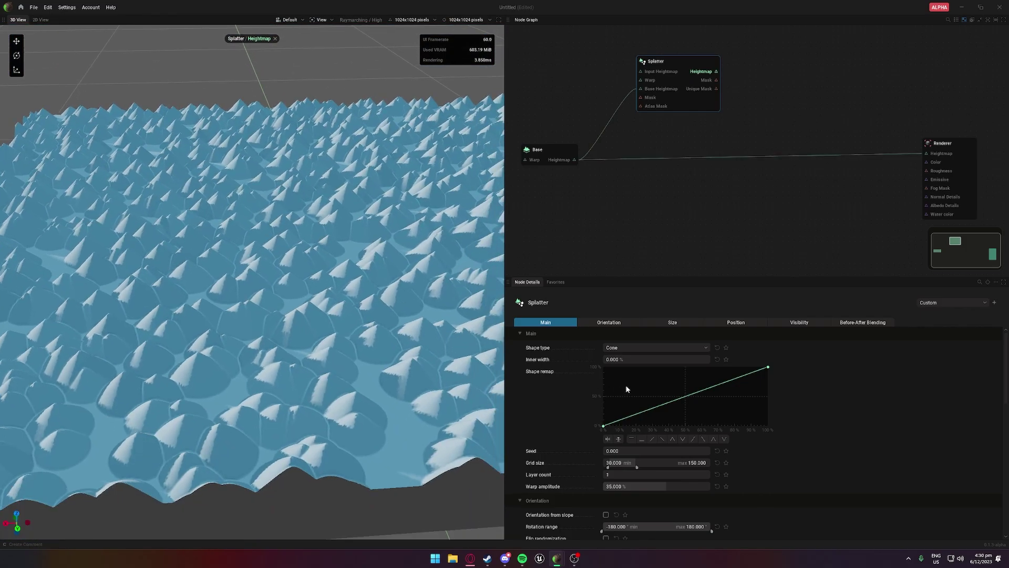
Set both ends of the Splatter's rotation range to 180° and both ends of its scale range to 180%.
scroll(626, 388, "down", 2)
scroll(614, 408, "down", 2)
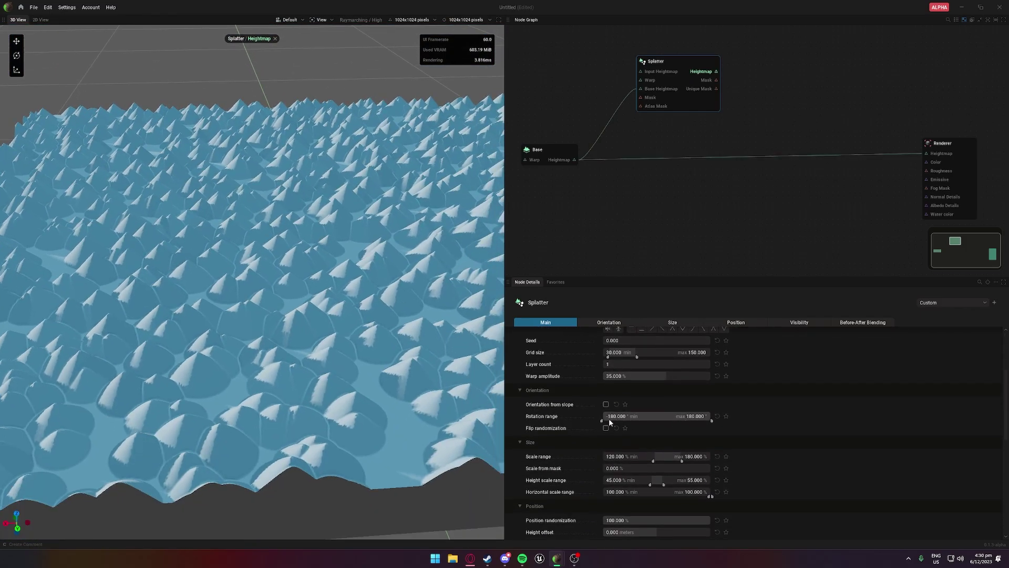
left_click_drag(601, 421, 714, 421)
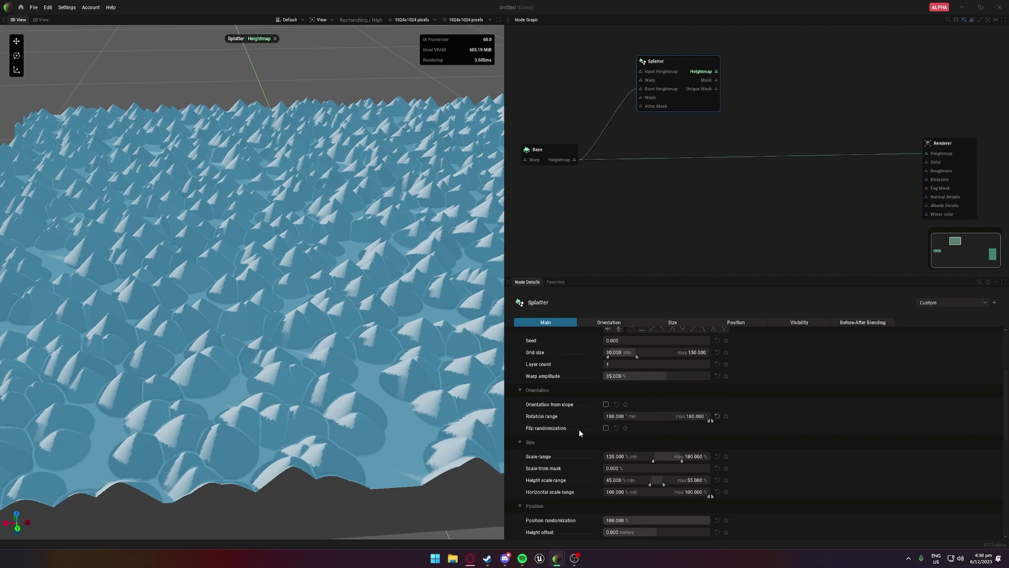
scroll(586, 418, "down", 1)
left_click_drag(654, 428, 697, 426)
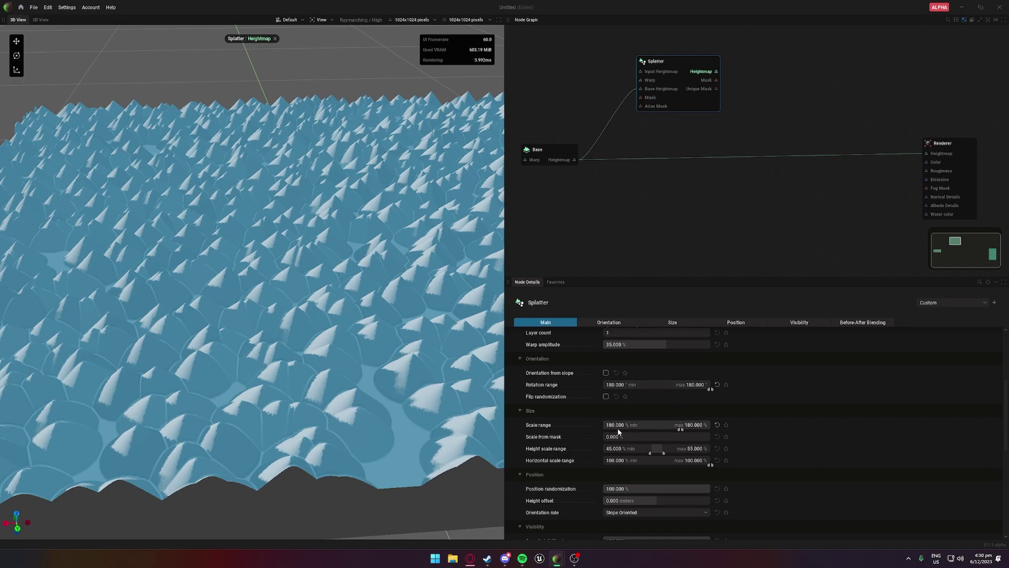
Set both ends of the Splatter's height scale range to 55% and its position randomization to 0%.
scroll(683, 400, "down", 2)
left_click_drag(650, 408, 604, 394)
scroll(679, 411, "down", 2)
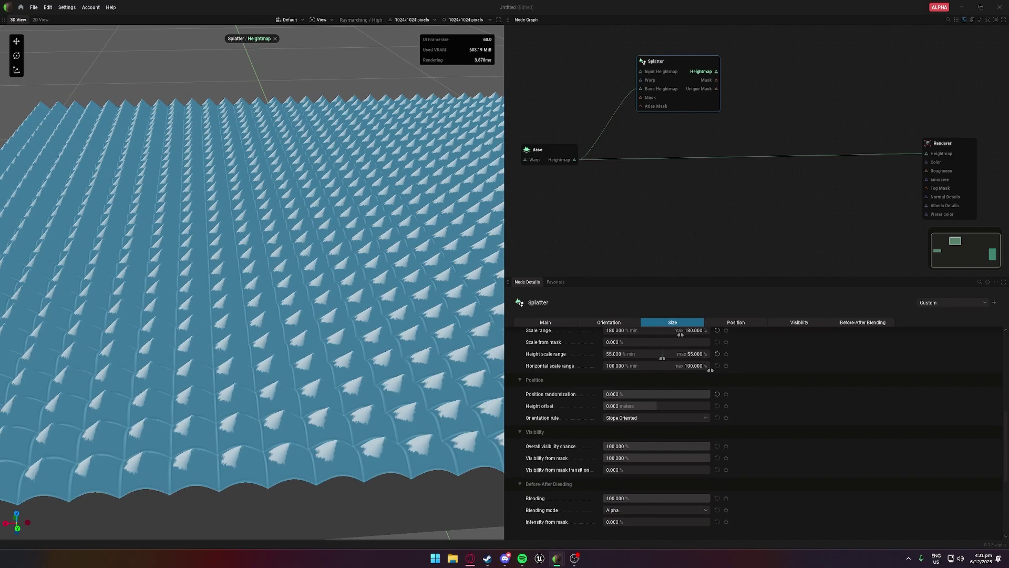
Lower the end of the Splatter's shape remap curve to about 37% and reduce its grid size range to 6.713 min and 126.713 max.
left_click_drag(432, 365, 400, 273)
left_click_drag(432, 310, 447, 404)
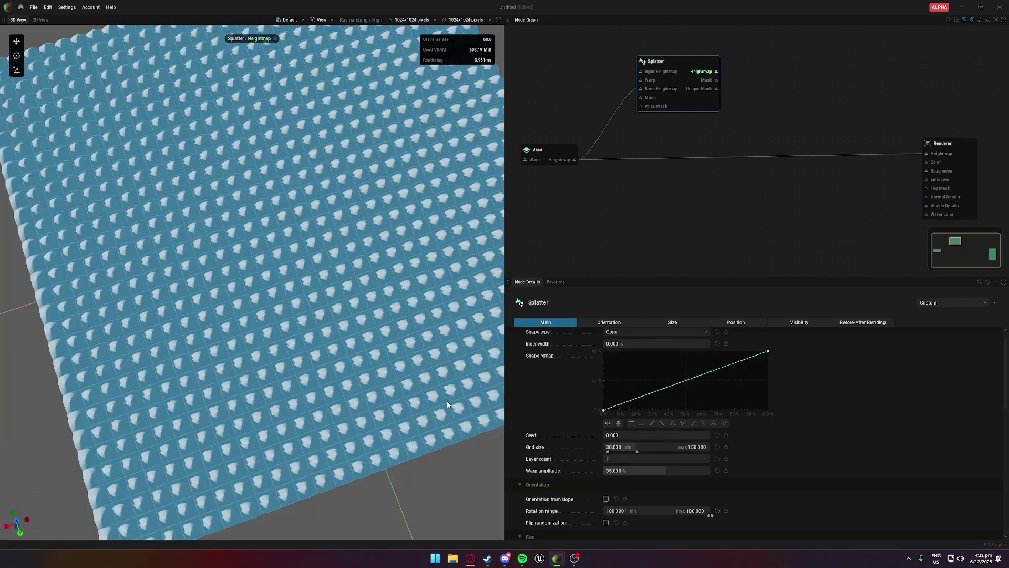
scroll(735, 378, "up", 1)
left_click_drag(767, 367, 788, 405)
left_click_drag(423, 404, 384, 305)
left_click_drag(630, 462, 618, 462)
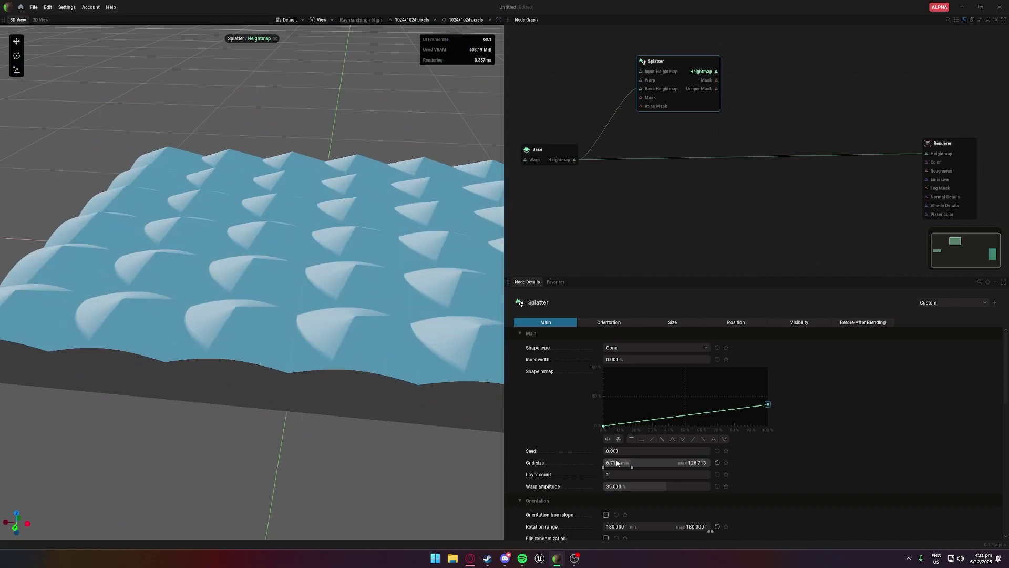
Try raising the start of the Splatter's shape remap curve to about 20%, and return it to 0%.
left_click_drag(604, 425, 604, 413)
left_click_drag(449, 413, 425, 414)
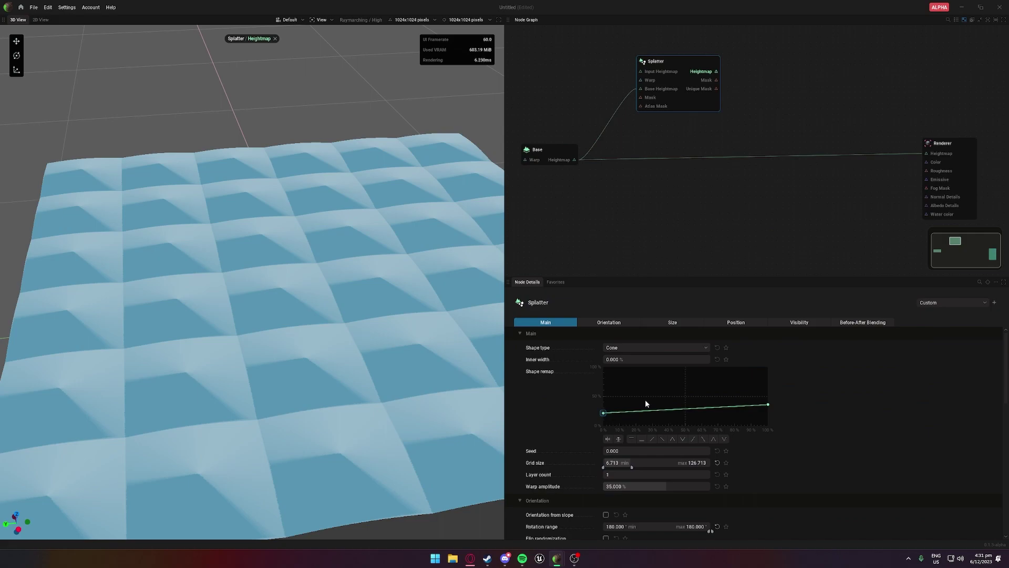
left_click_drag(603, 413, 602, 425)
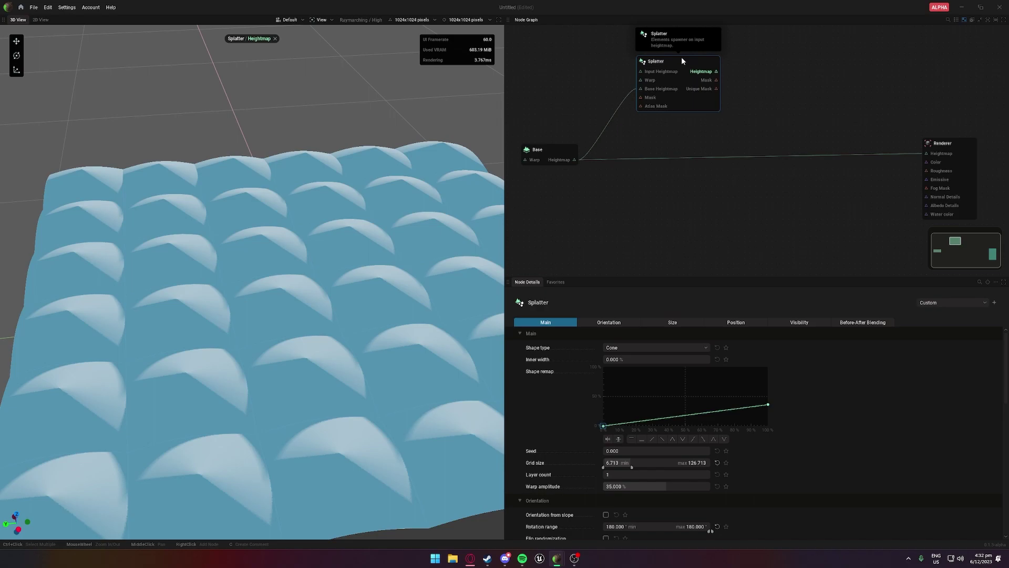
Try the Hemisphere, Pyramid and Ramp shape types on the Splatter node and inspect the Ramp surface.
left_click(644, 126)
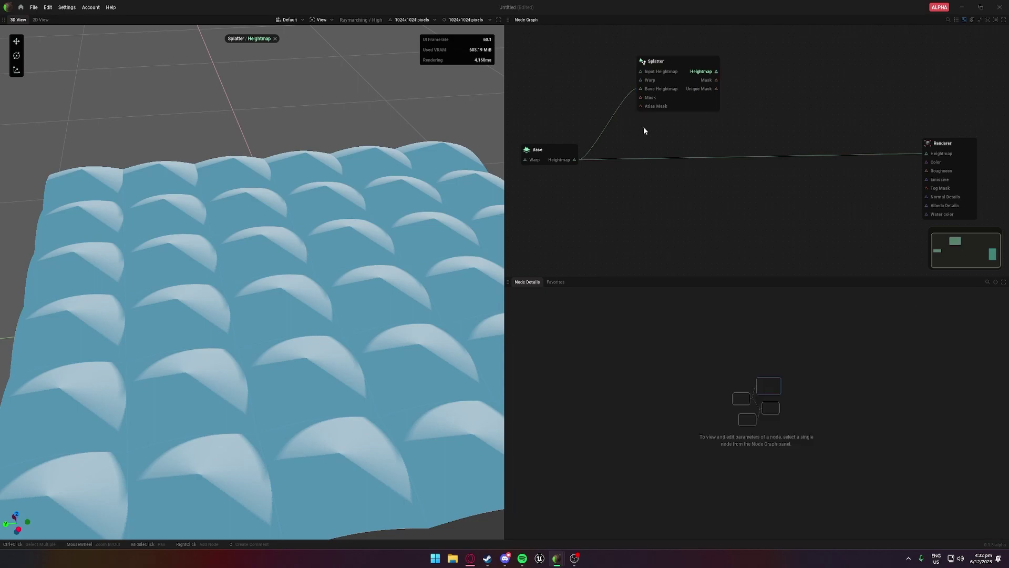
left_click(679, 69)
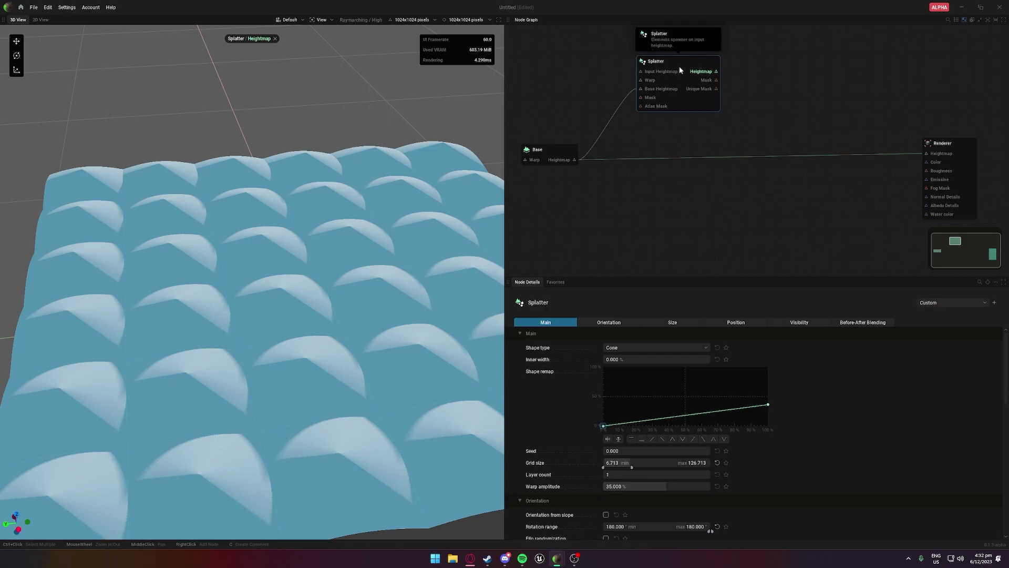
scroll(405, 276, "down", 2)
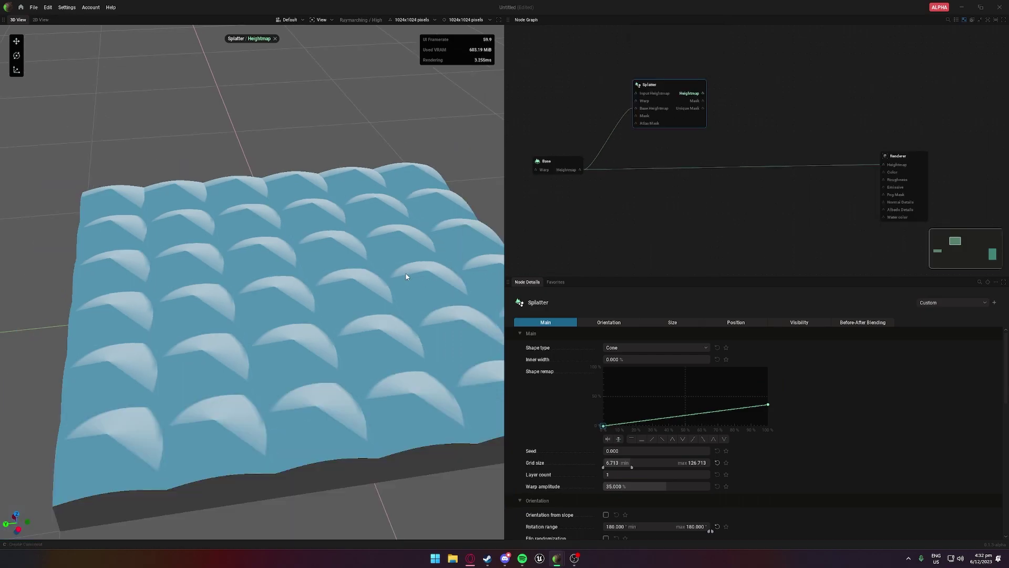
mouse_move(378, 313)
middle_mouse_down()
mouse_move(368, 241)
mouse_move(447, 295)
mouse_move(390, 315)
middle_mouse_up()
left_click(628, 348)
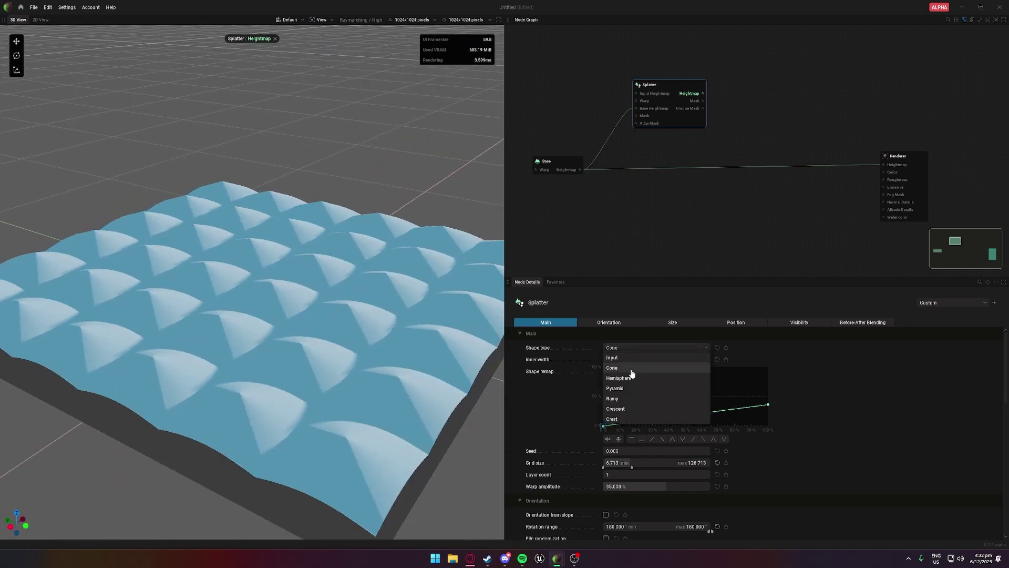
left_click(624, 377)
left_click(626, 349)
left_click(622, 390)
left_click(627, 348)
left_click(613, 398)
left_click(623, 348)
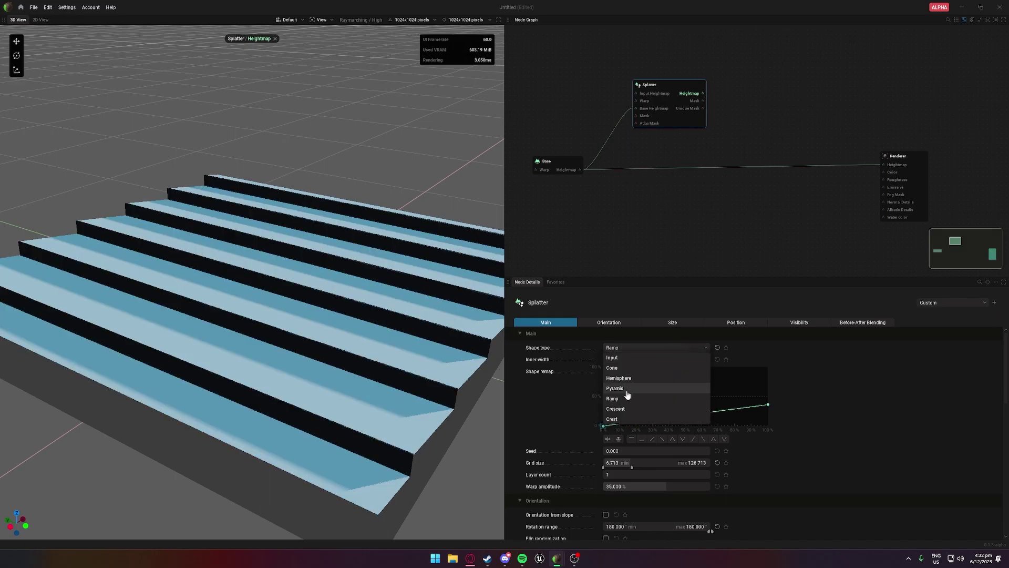
middle_click_drag(389, 294, 349, 281)
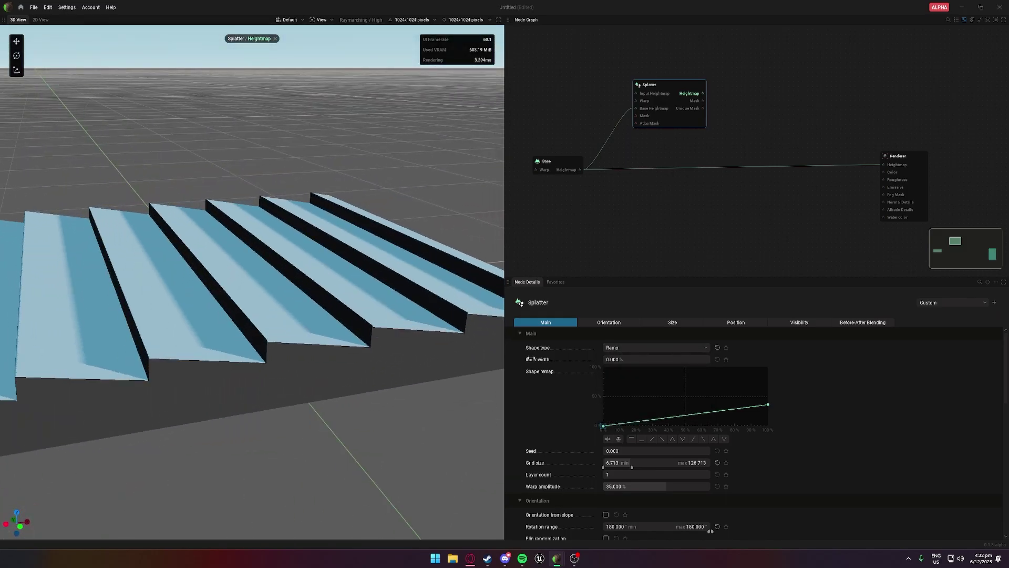
Switch the Splatter's shape type to Crescent and inspect the resulting surface.
left_click(626, 348)
left_click(628, 409)
left_click_drag(443, 368, 449, 362)
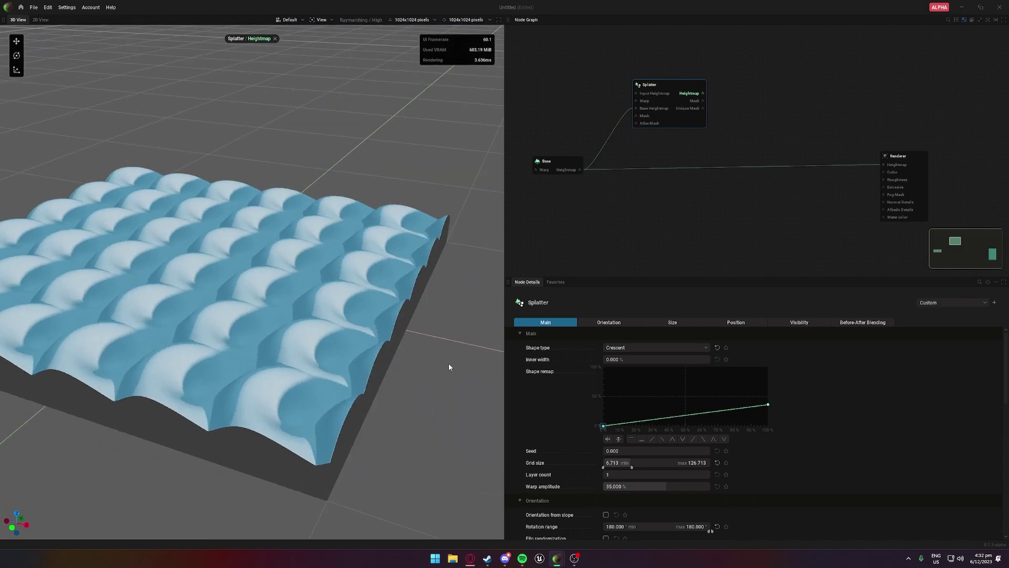
left_click(642, 348)
left_click(537, 405)
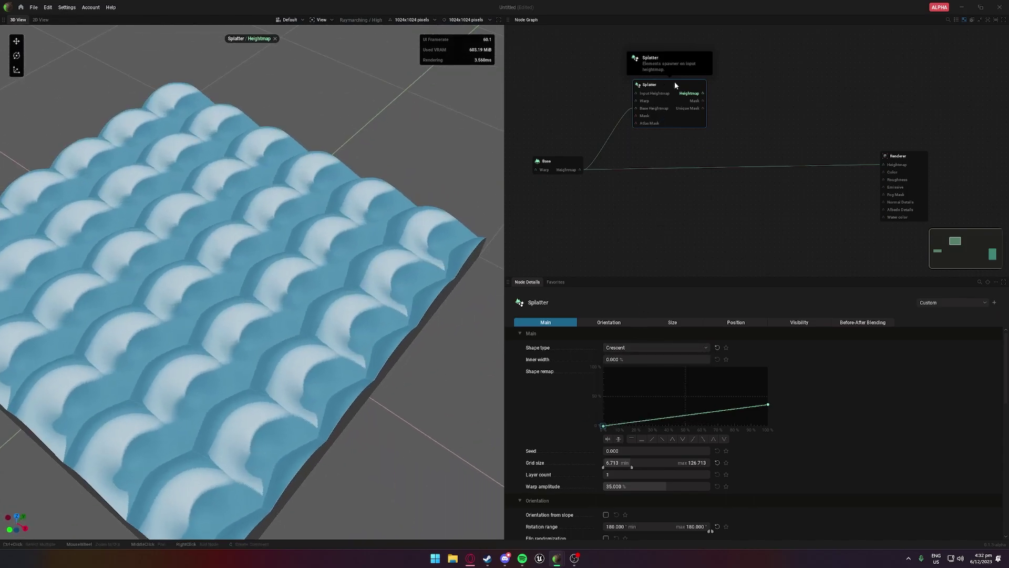
Replace the Splatter node with a Faulting node fed by the Base heightmap, placed between Base and Renderer.
key("Delete")
left_click_drag(581, 169, 618, 126)
mouse_move(663, 129)
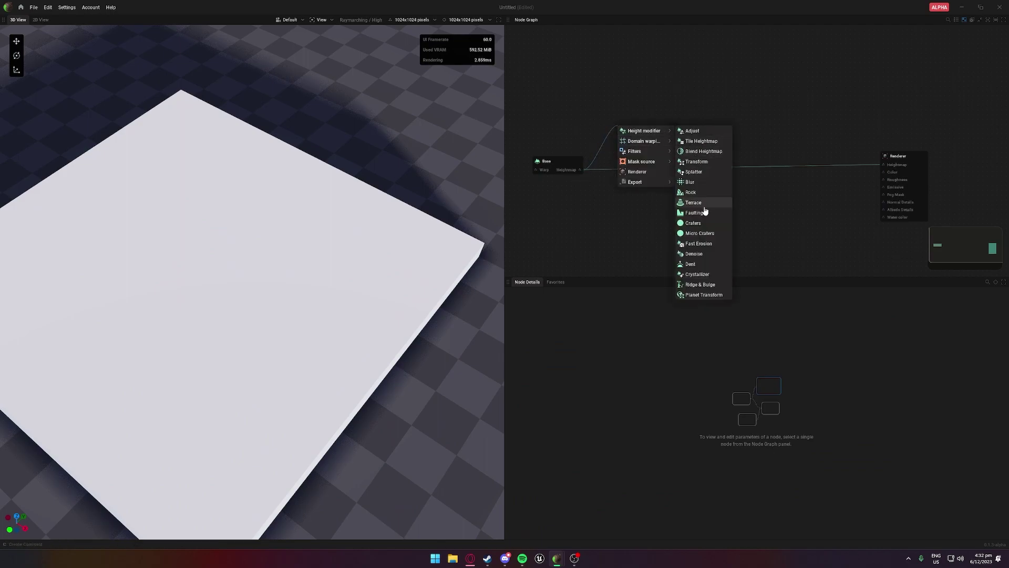
left_click(694, 212)
left_click_drag(648, 122, 688, 133)
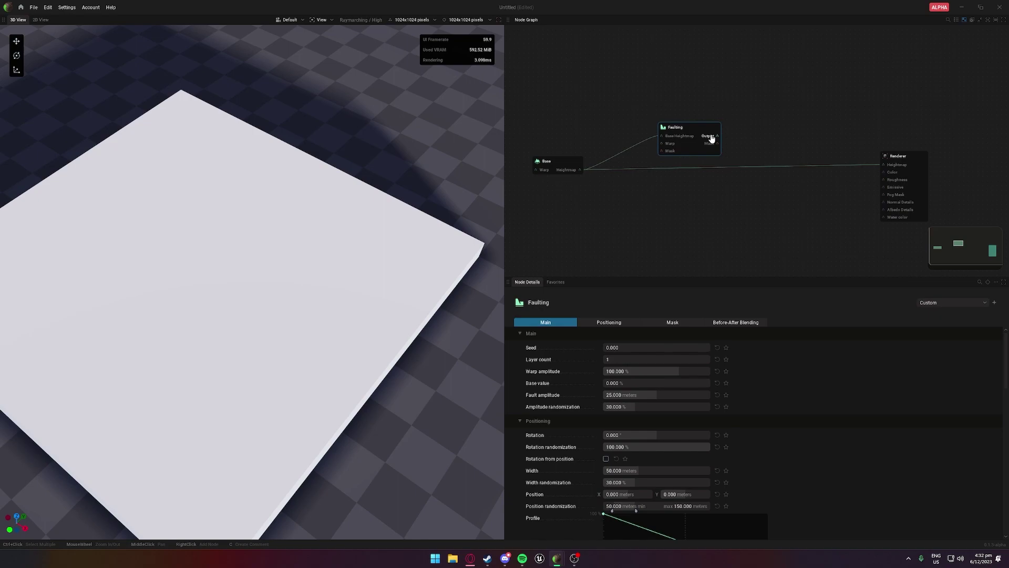
Preview the Faulting node's Output in the 3D view.
left_click(708, 136)
left_click_drag(368, 236, 263, 236)
left_click_drag(252, 282, 179, 200)
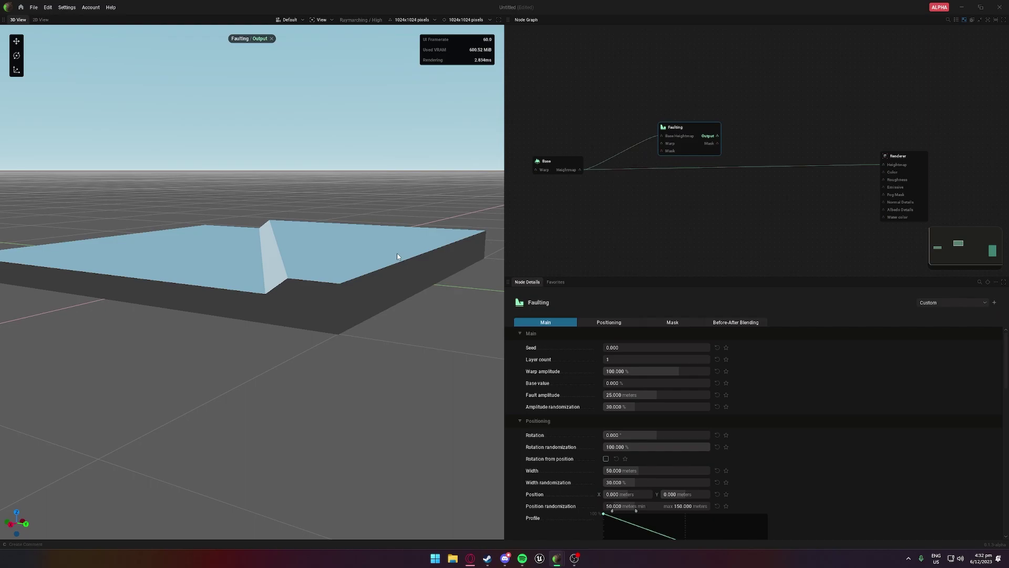
mouse_move(367, 236)
left_mouse_down()
mouse_move(410, 263)
mouse_move(326, 315)
mouse_move(368, 321)
mouse_move(357, 236)
left_mouse_up()
scroll(627, 344, "down", 5)
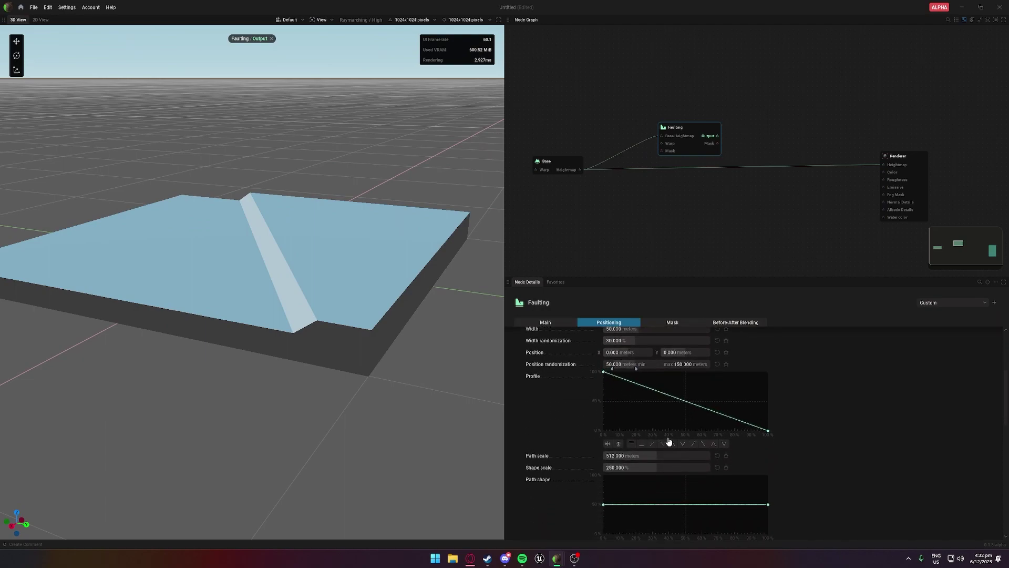
scroll(671, 438, "down", 1)
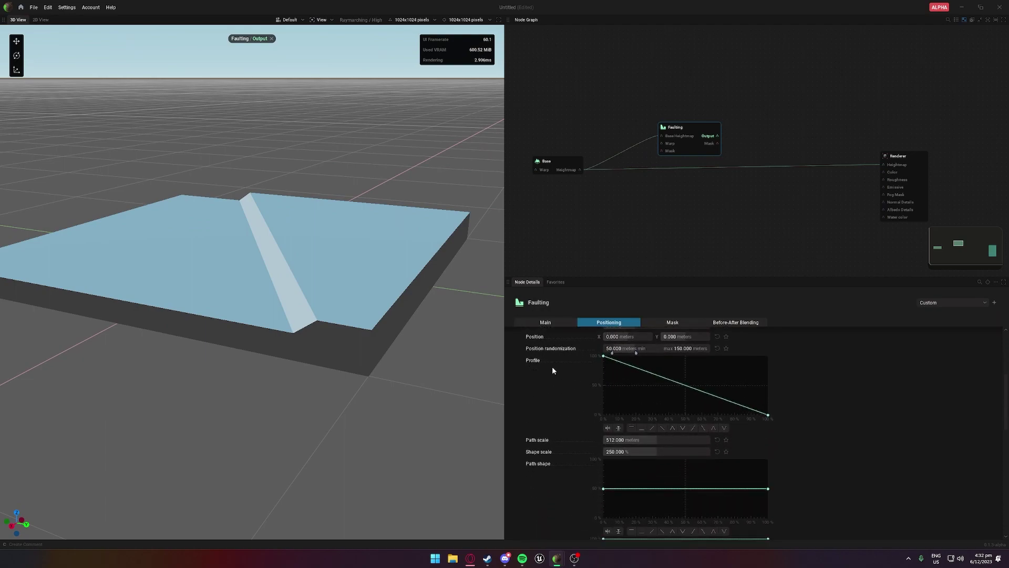
mouse_move(604, 356)
left_mouse_down()
mouse_move(603, 407)
mouse_move(597, 336)
mouse_move(578, 412)
mouse_move(606, 356)
left_mouse_up()
left_click(661, 377)
left_click_drag(662, 374, 678, 402)
left_click(708, 386)
left_click_drag(392, 407, 450, 405)
scroll(383, 404, "up", 3)
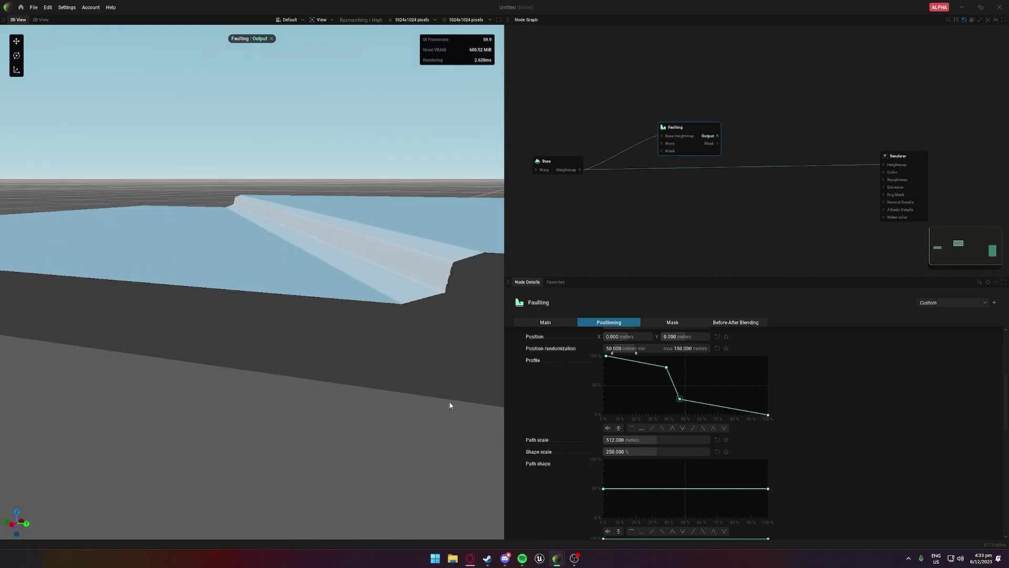
left_click(682, 428)
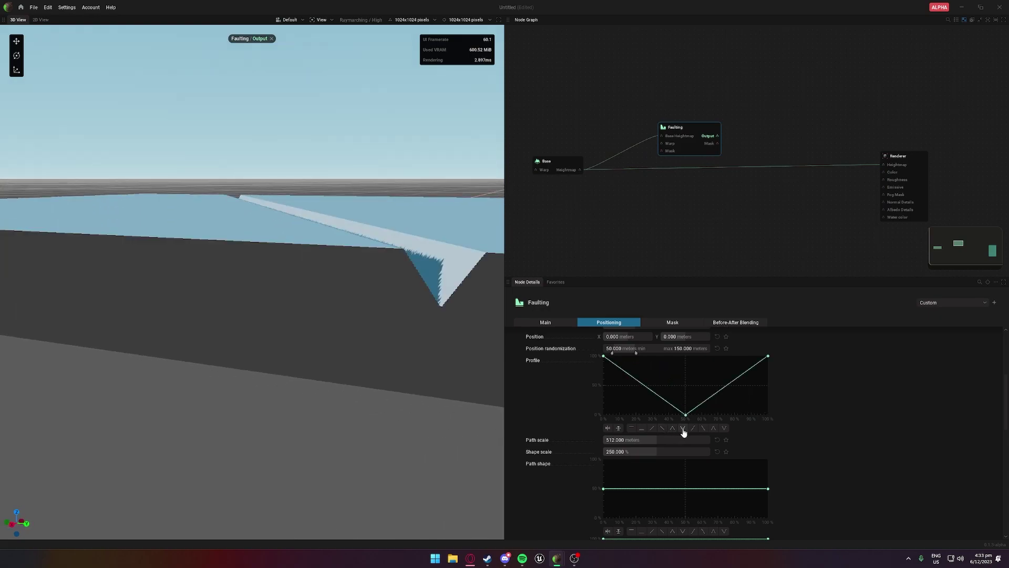
mouse_move(355, 366)
left_mouse_down()
mouse_move(331, 378)
mouse_move(342, 369)
mouse_move(372, 375)
left_mouse_up()
scroll(342, 369, "down", 3)
scroll(624, 399, "up", 3)
mouse_move(627, 392)
left_mouse_down()
mouse_move(605, 393)
mouse_move(625, 393)
mouse_move(620, 405)
left_mouse_up()
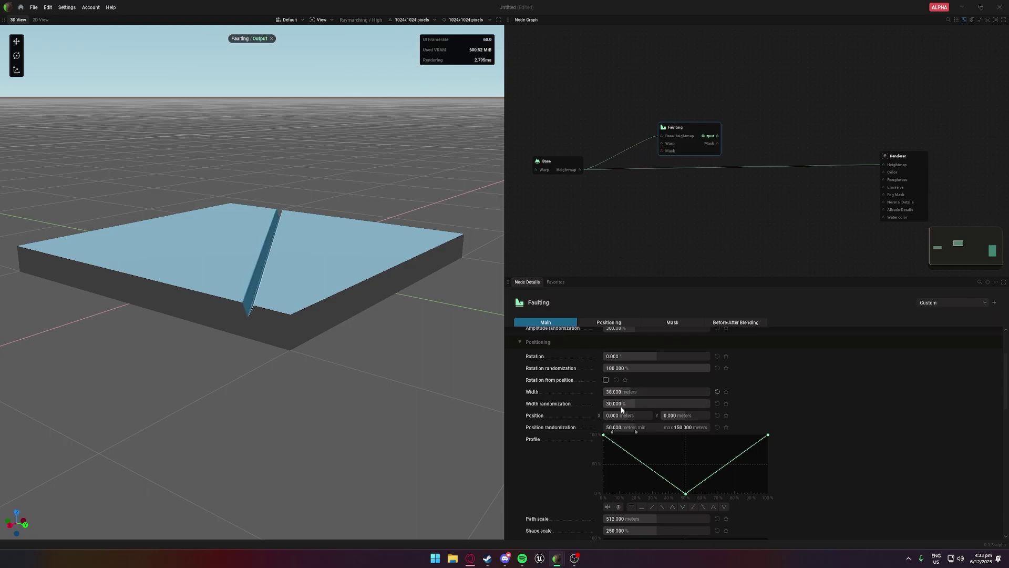
Set both ends of the Faulting's position randomization to 150 meters and its rotation randomization to 0%.
scroll(631, 405, "up", 2)
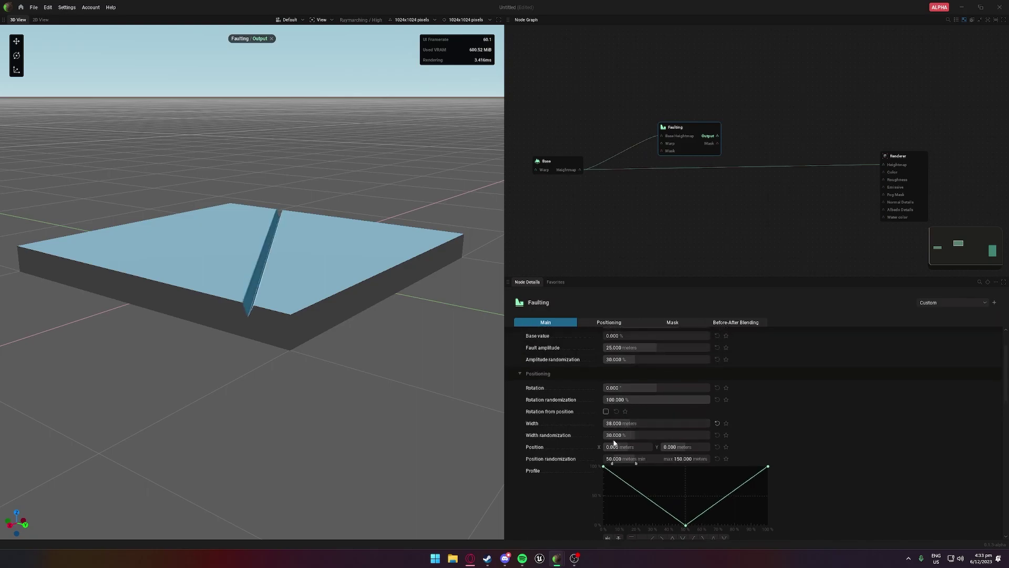
left_click_drag(612, 463, 697, 470)
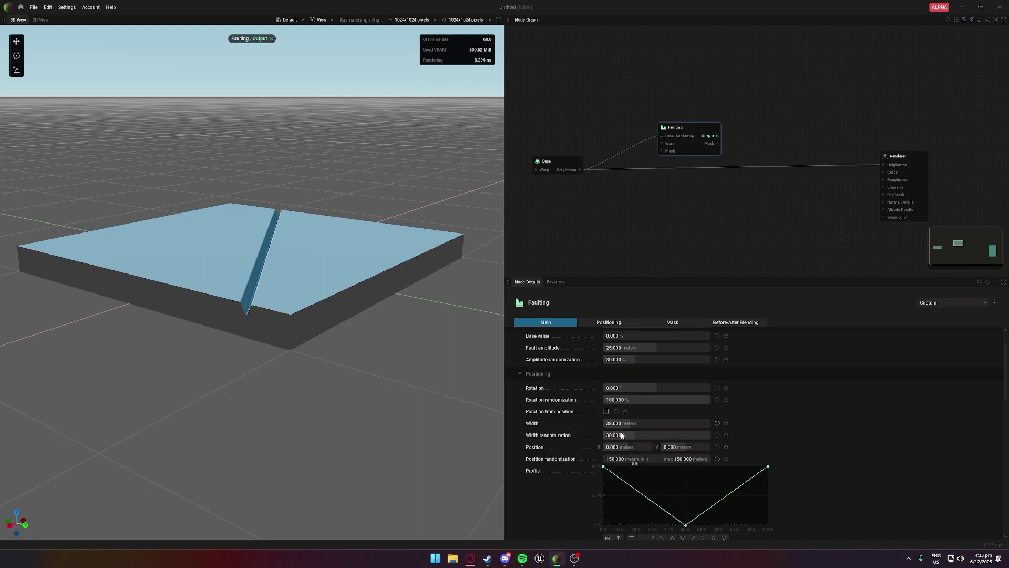
scroll(639, 436, "up", 1)
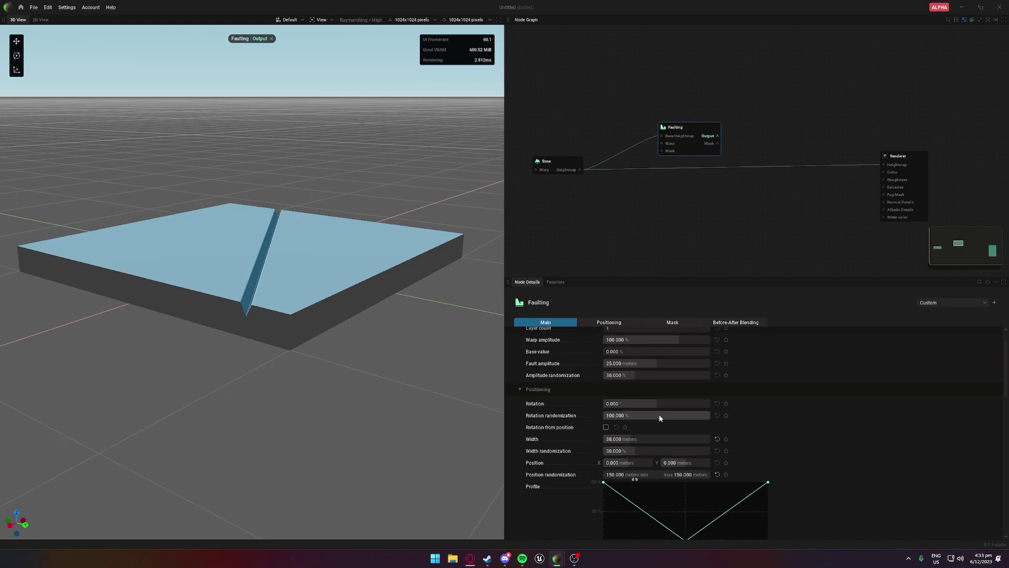
left_click_drag(660, 417, 466, 408)
middle_click_drag(466, 408, 316, 447)
left_click_drag(462, 368, 417, 403)
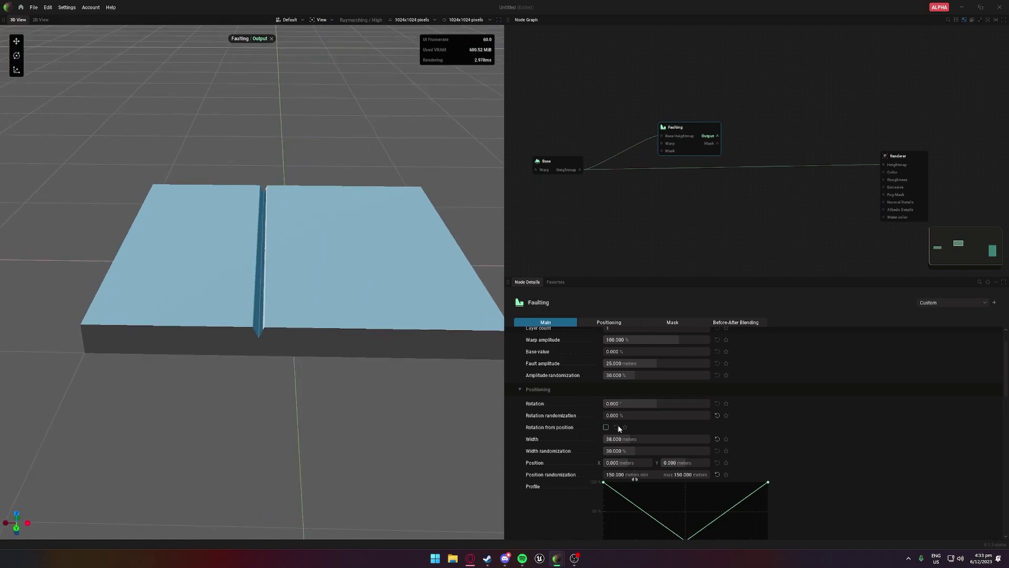
Set the Faulting's X position to -98.987 meters.
scroll(622, 444, "down", 1)
left_click_drag(624, 448, 573, 447)
middle_click_drag(294, 284, 236, 284)
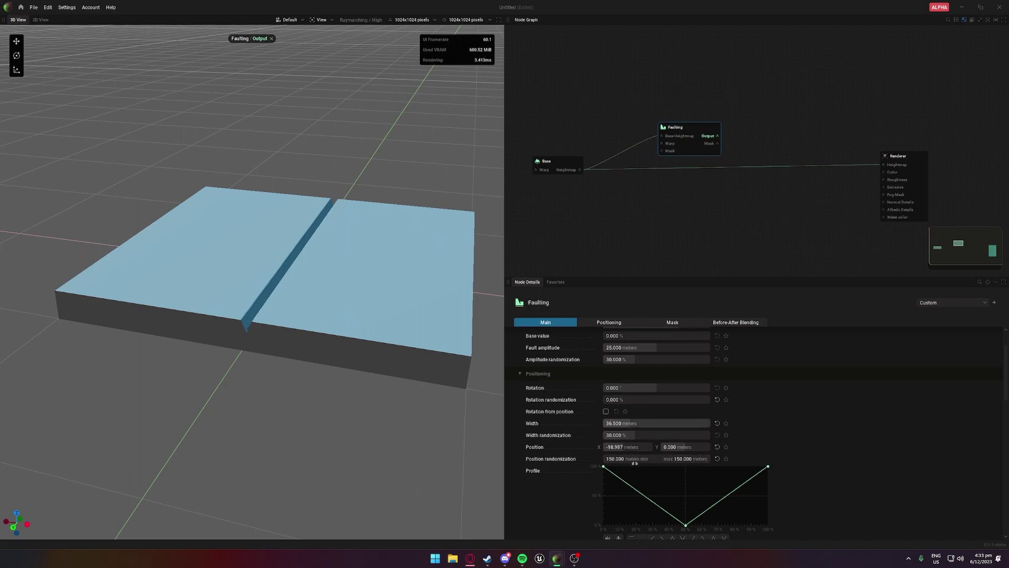
Narrow the groove by setting the Faulting's width to 26.5 meters.
left_click_drag(626, 423, 614, 423)
middle_click_drag(345, 401, 413, 397)
scroll(345, 401, "up", 3)
middle_click_drag(345, 401, 315, 352)
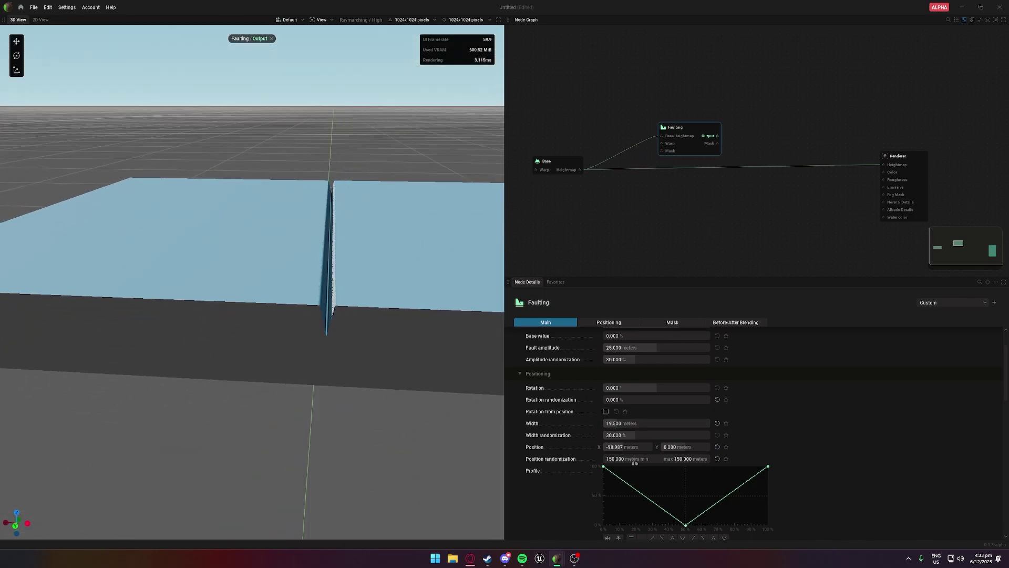
middle_click_drag(368, 399, 352, 357)
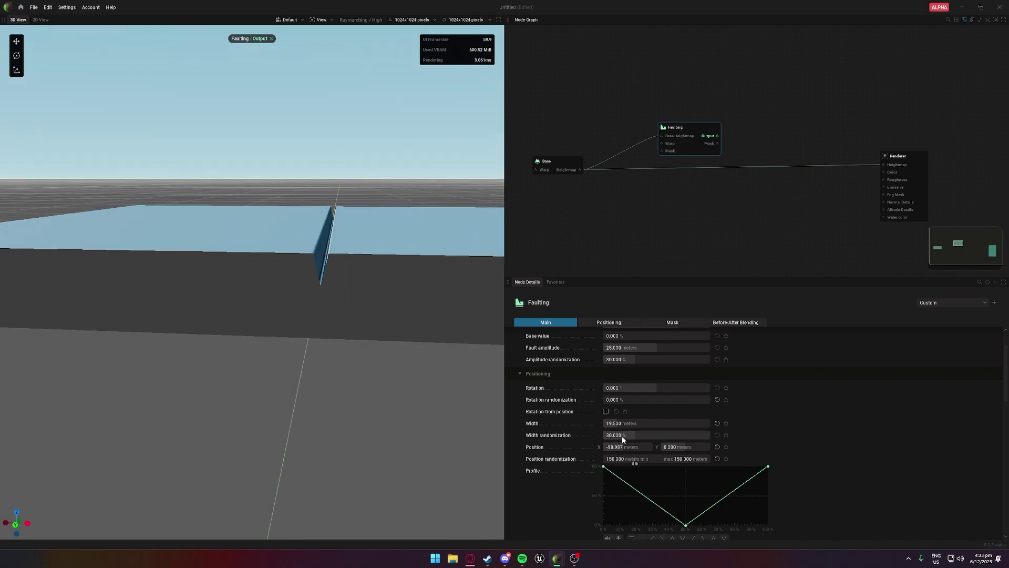
mouse_move(616, 426)
left_mouse_down()
mouse_move(679, 423)
mouse_move(625, 423)
left_mouse_up()
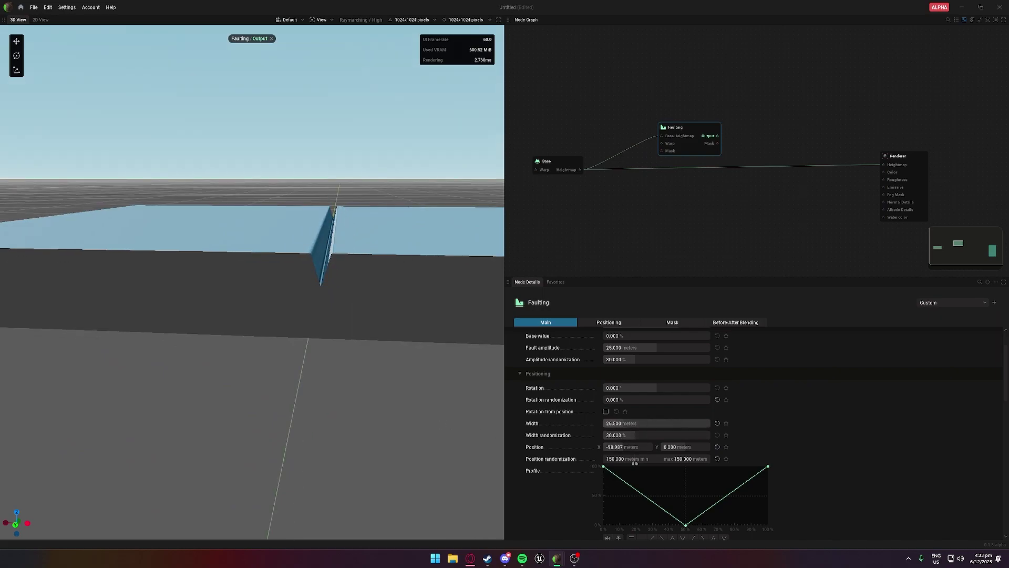
middle_click_drag(419, 401, 420, 457)
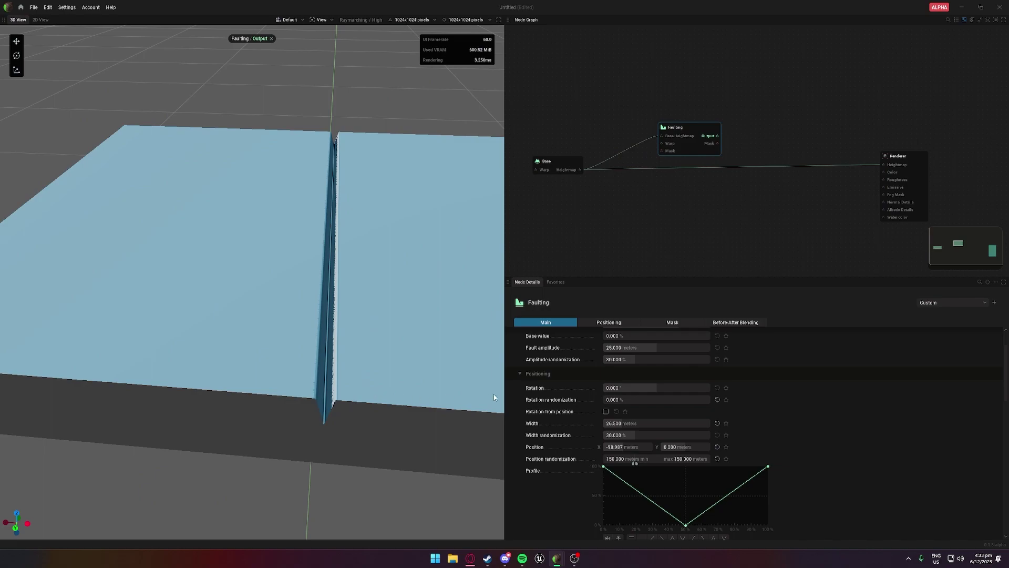
scroll(629, 394, "down", 3)
left_click(608, 424)
left_click_drag(608, 425, 627, 422)
key("ctrl+z")
scroll(658, 418, "up", 3)
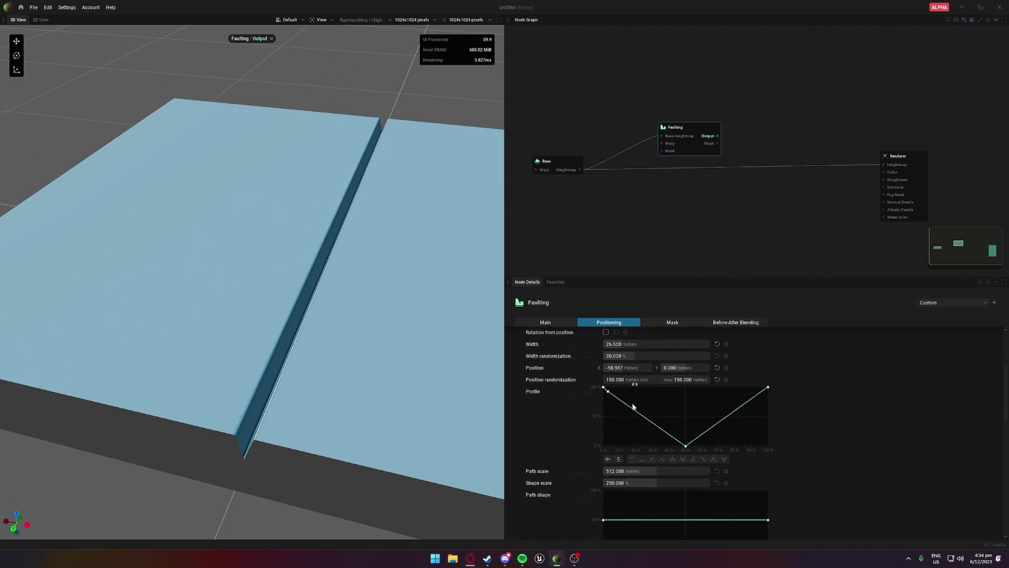
Try a layer count of 8 on the Faulting node, and return it to 1.
scroll(665, 424, "up", 1)
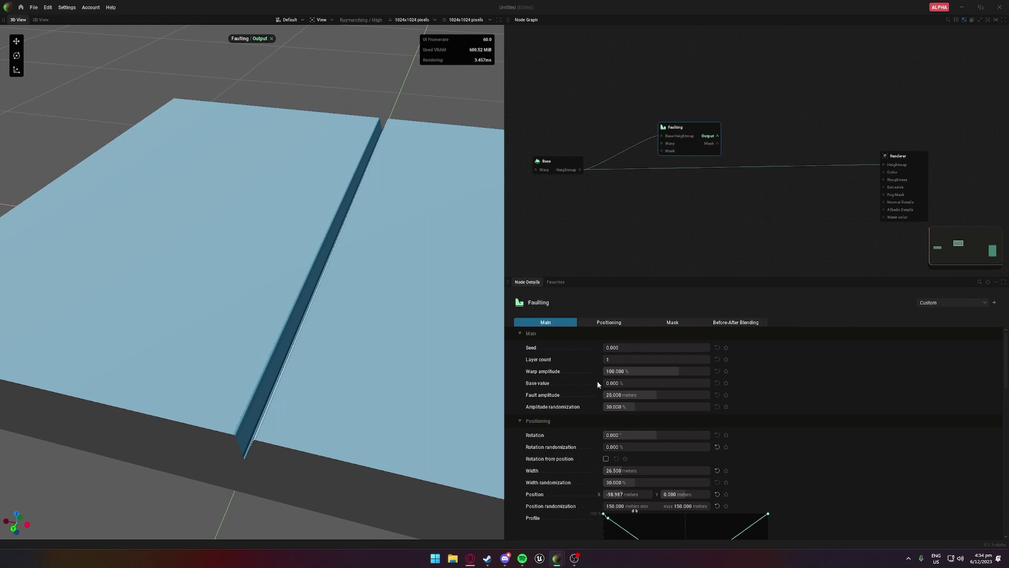
left_click_drag(618, 359, 646, 359)
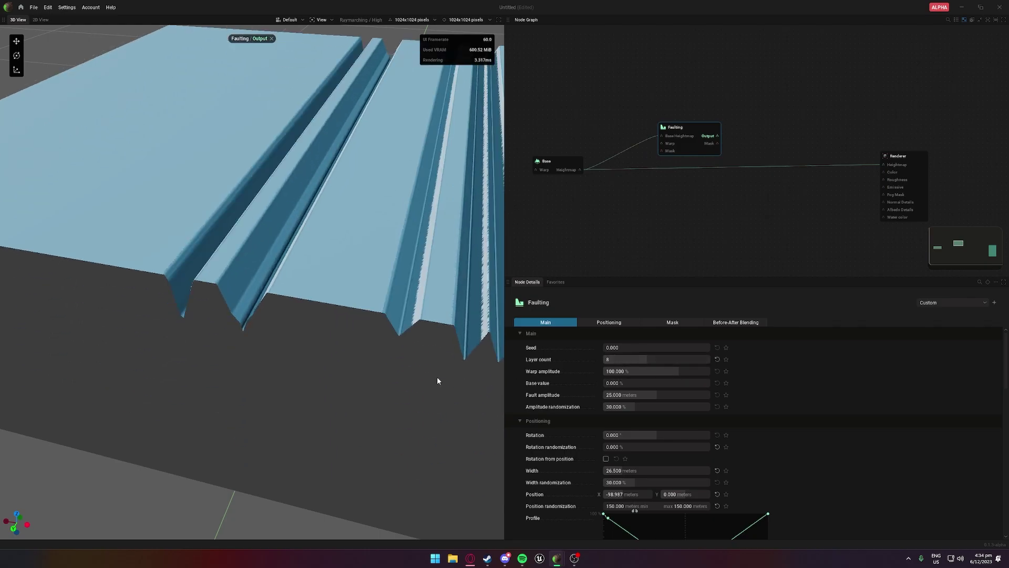
scroll(374, 388, "down", 3)
middle_click_drag(373, 388, 398, 390)
left_click_drag(653, 360, 626, 361)
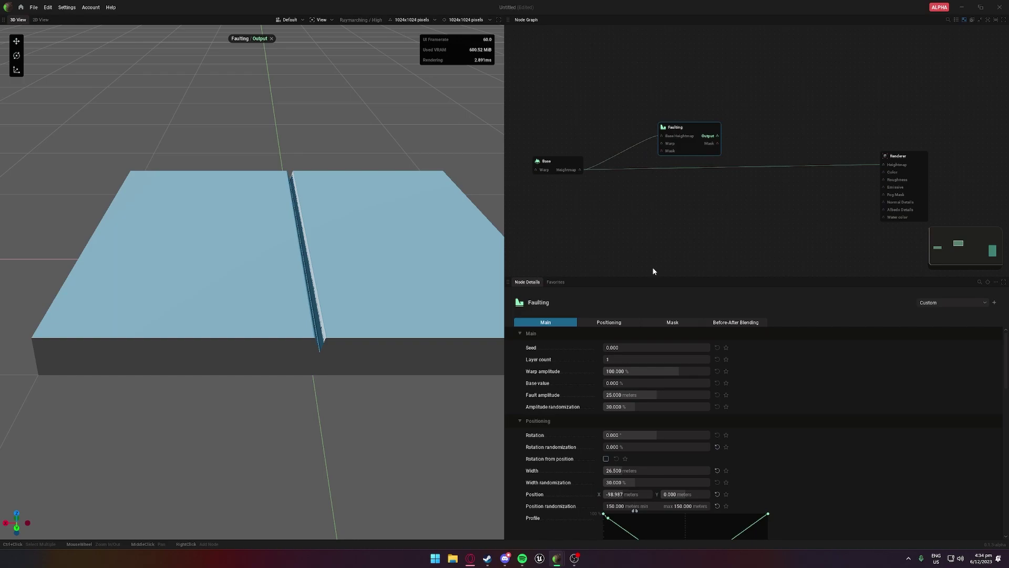
Duplicate the Faulting node and connect the original's Output to the copy's Base Heightmap input.
middle_click_drag(702, 139, 577, 129)
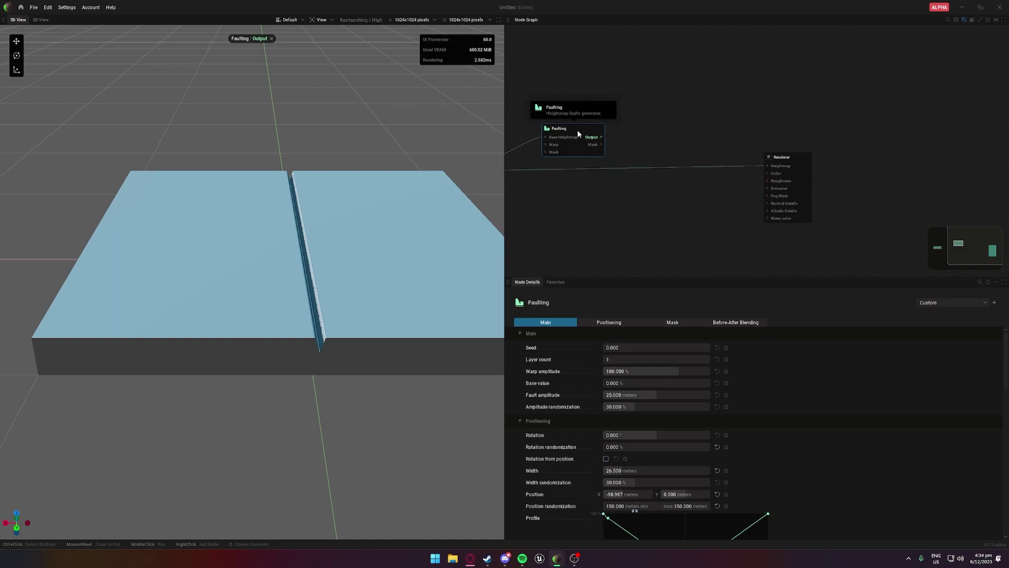
key("ctrl+v")
mouse_move(603, 135)
left_mouse_down()
mouse_move(665, 116)
mouse_move(597, 143)
left_mouse_up()
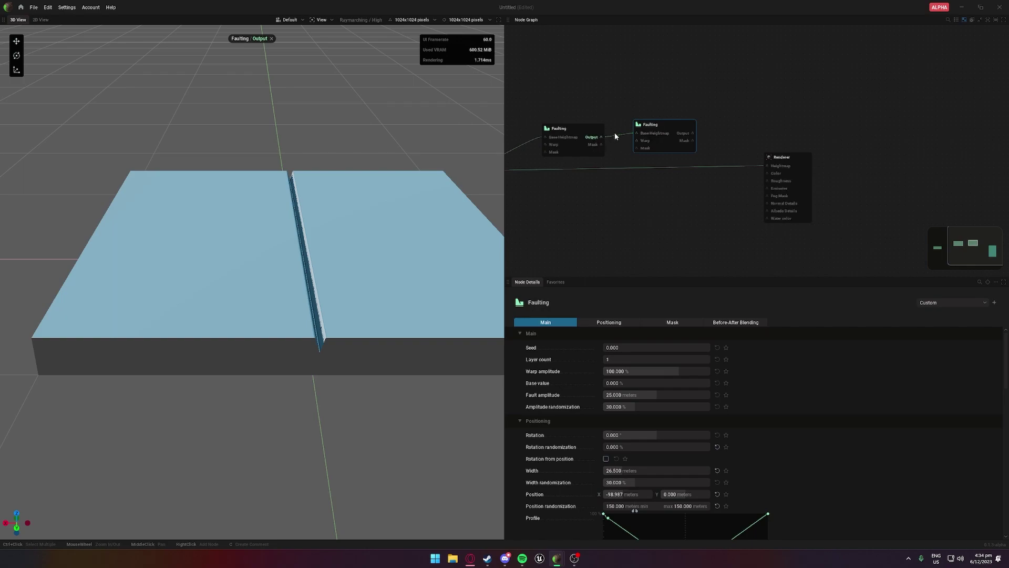
Preview the second Faulting's Output, connect it to the Renderer's Heightmap input, and close the preview to inspect the rendered groove.
left_click(683, 135)
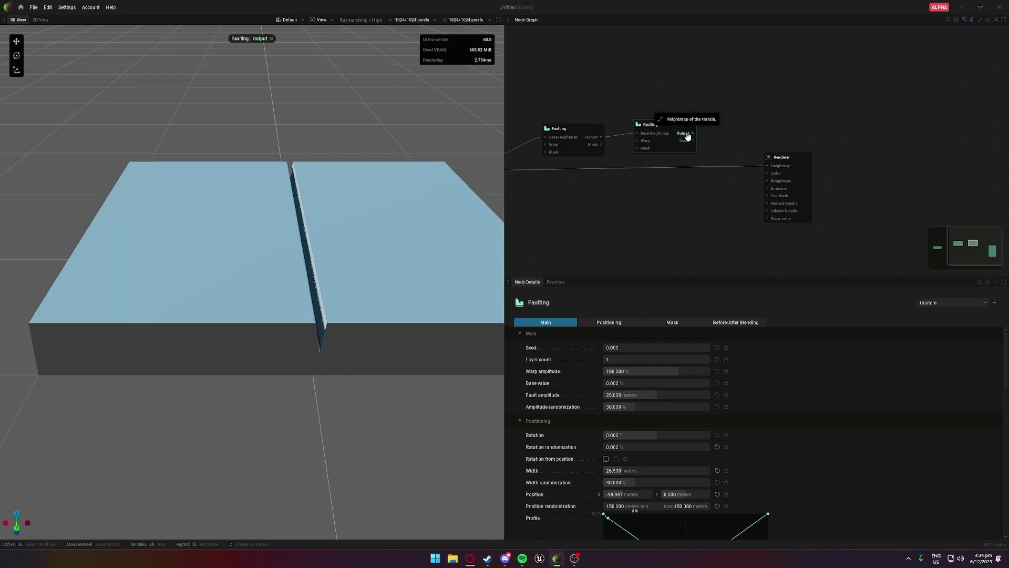
middle_click_drag(698, 140, 647, 142)
left_click_drag(642, 136, 720, 165)
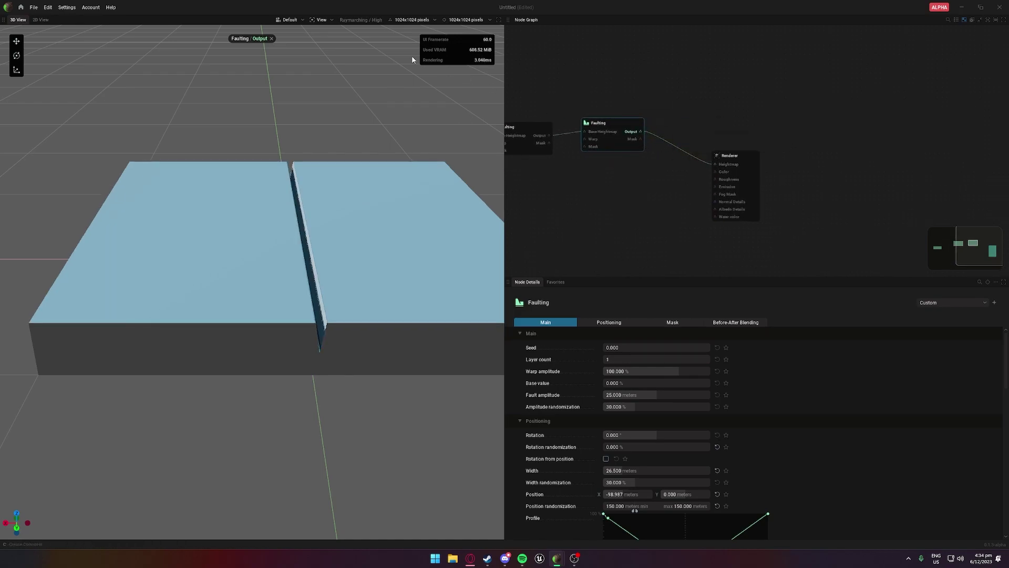
left_click(271, 39)
scroll(346, 208, "up", 3)
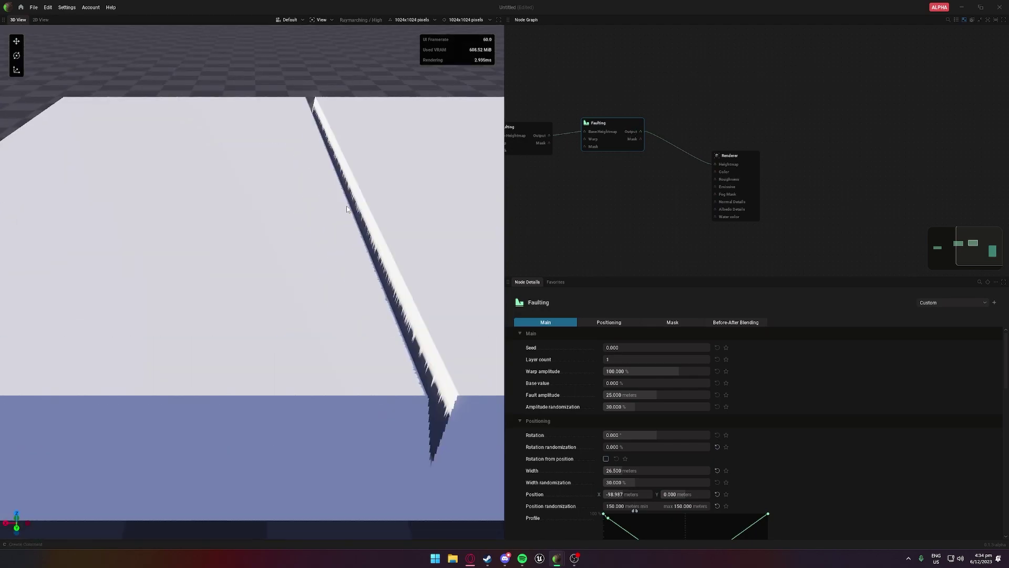
scroll(348, 197, "down", 3)
Preview the second Faulting's Output and set the node's rotation to 90 degrees.
left_click(640, 132)
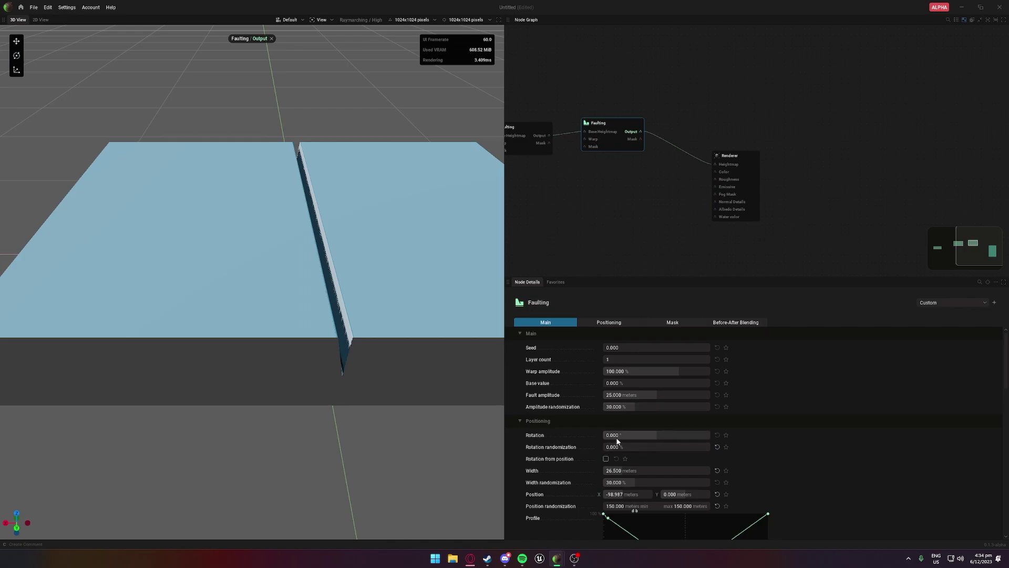
scroll(613, 444, "down", 1)
scroll(368, 404, "down", 2)
left_click_drag(364, 408, 395, 443)
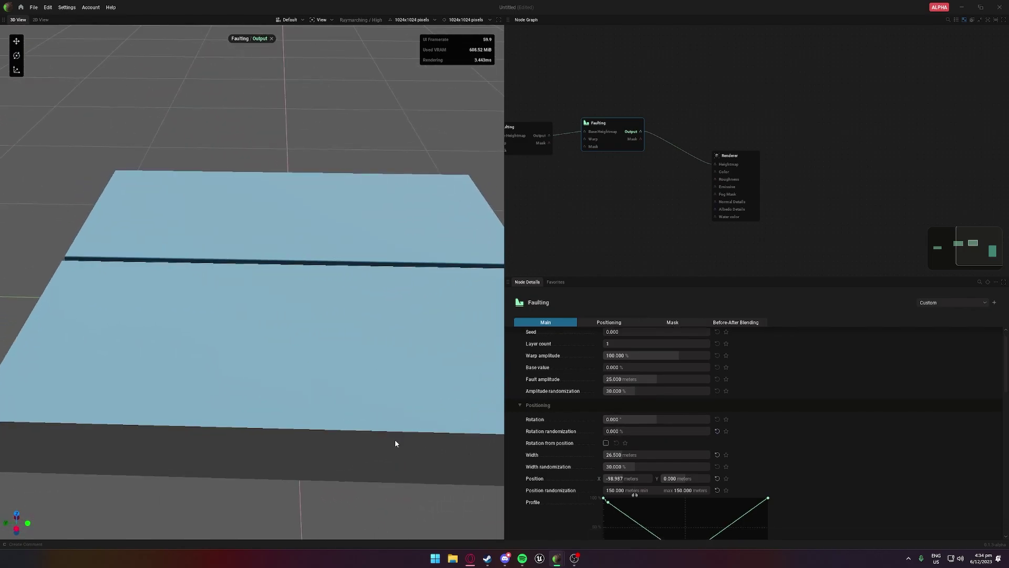
left_click_drag(298, 404, 452, 408)
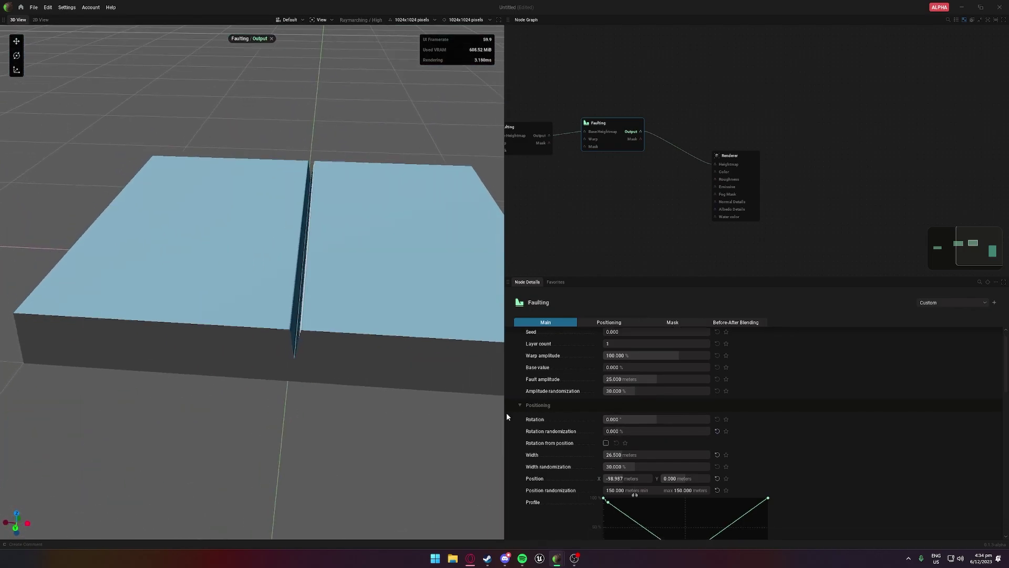
left_click_drag(625, 419, 651, 419)
left_click(631, 419)
type("90")
key("Return")
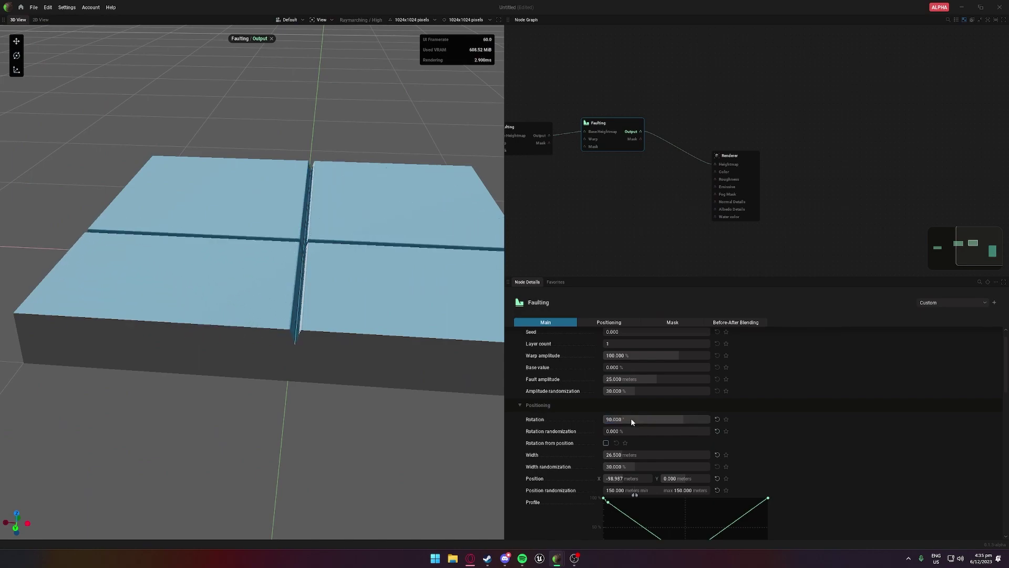
Set the second Faulting's position to X -512 meters and Y -102.4 meters.
middle_click_drag(361, 389, 336, 360)
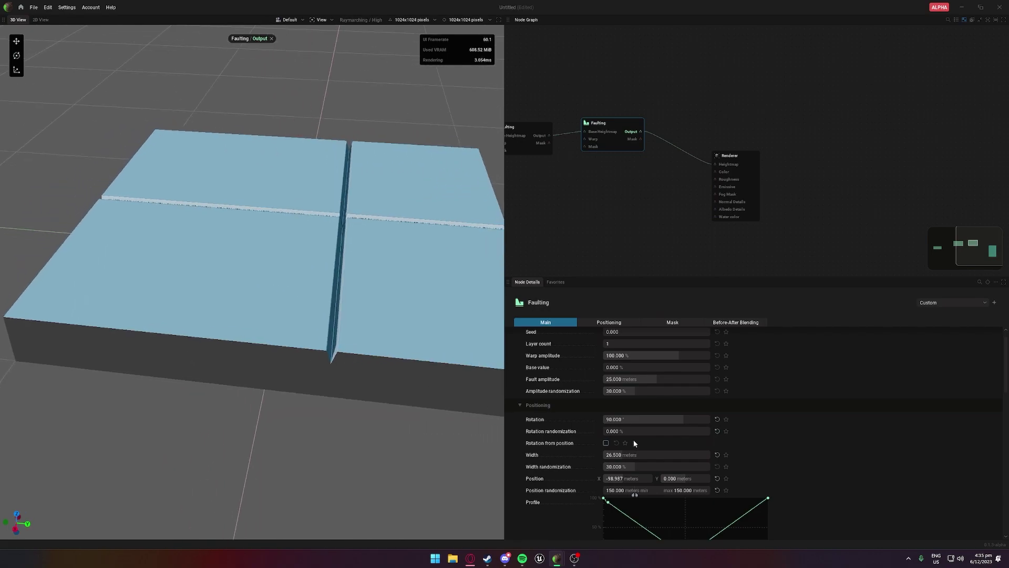
left_click_drag(629, 478, 588, 478)
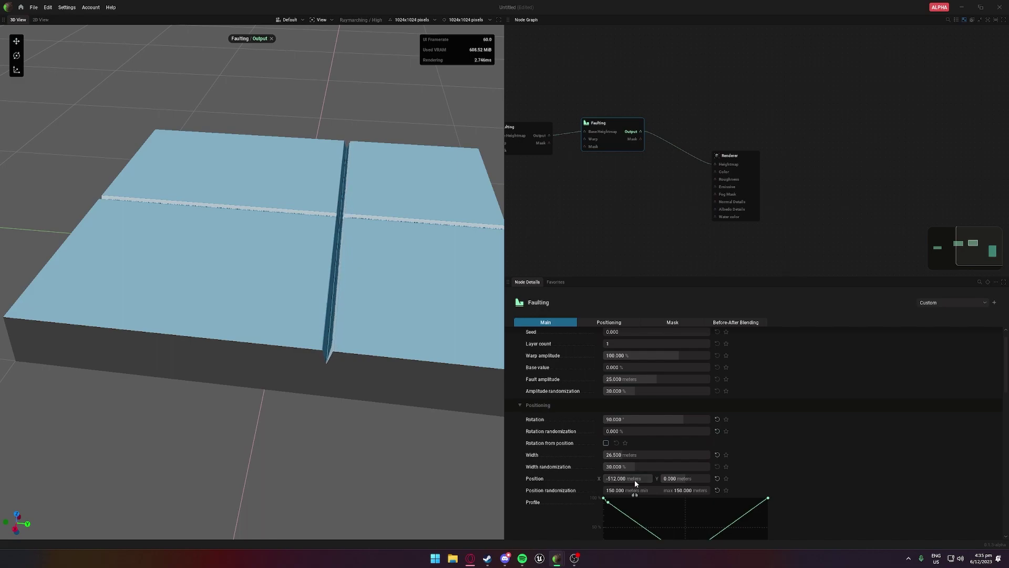
left_click_drag(684, 479, 663, 480)
middle_click_drag(441, 483, 363, 520)
scroll(430, 450, "down", 3)
middle_click_drag(315, 316, 376, 289)
middle_click_drag(315, 294, 350, 326)
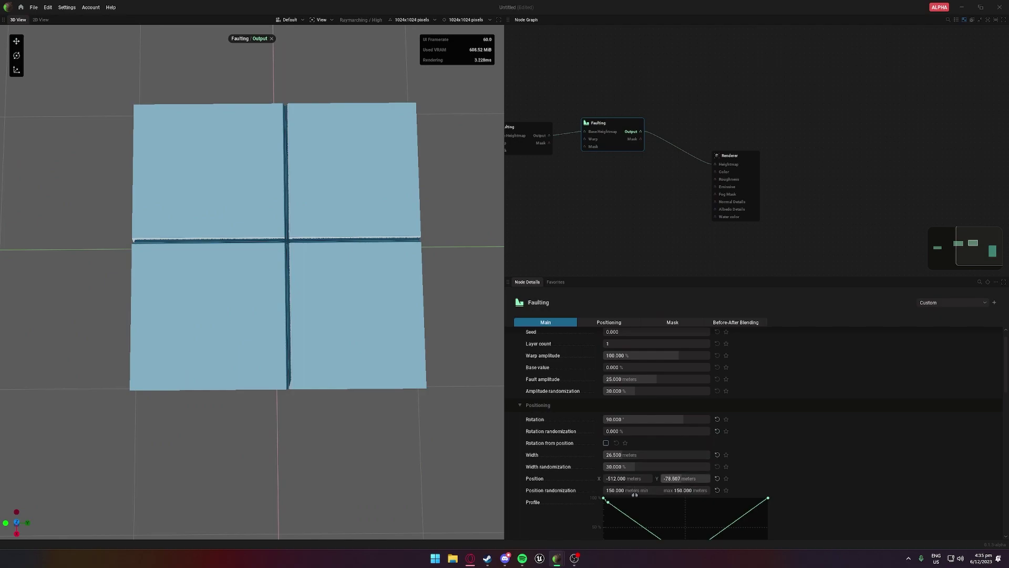
left_click_drag(683, 478, 680, 478)
Examine the crossing grooves up close in the node preview, and in the final render with the preview closed.
middle_click_drag(420, 367, 357, 420)
scroll(420, 424, "up", 5)
middle_click_drag(421, 421, 473, 412)
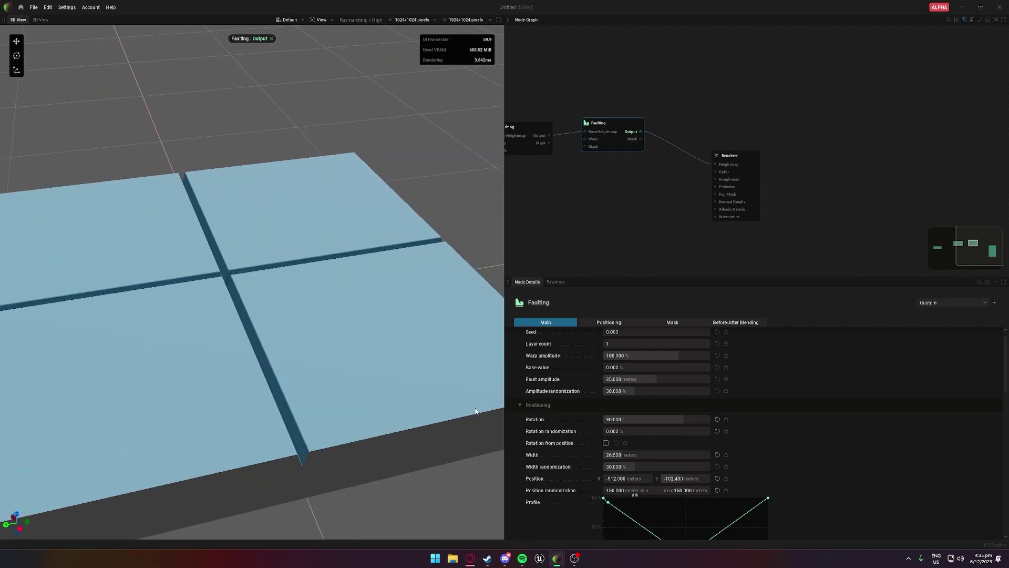
middle_click_drag(370, 356, 286, 358)
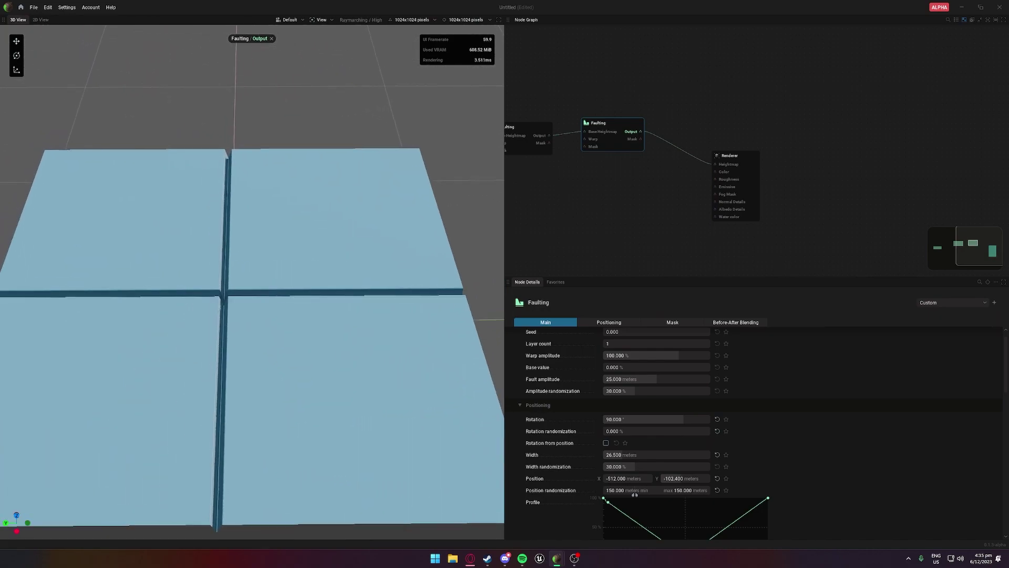
middle_click_drag(686, 189, 830, 179)
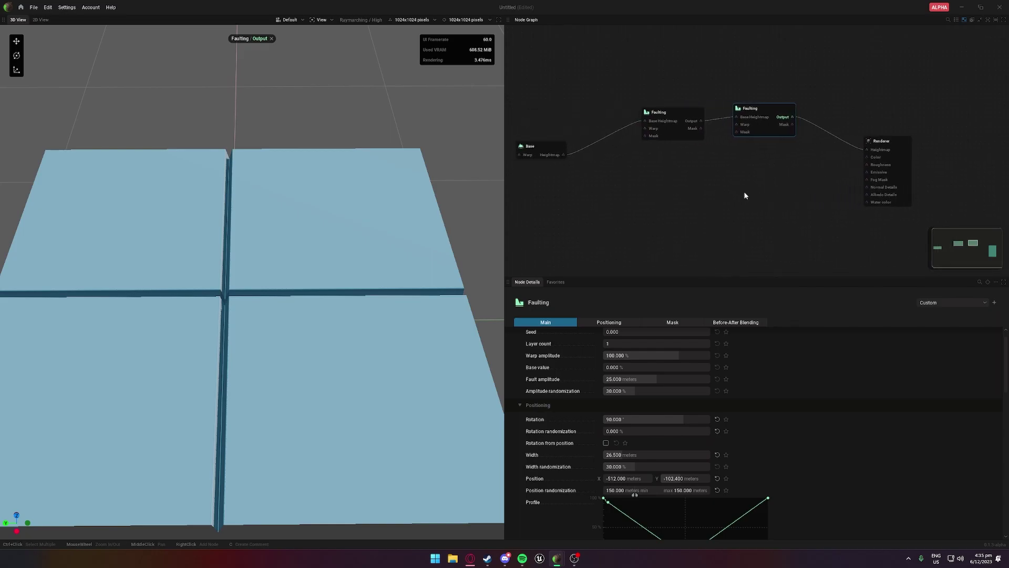
left_click(271, 38)
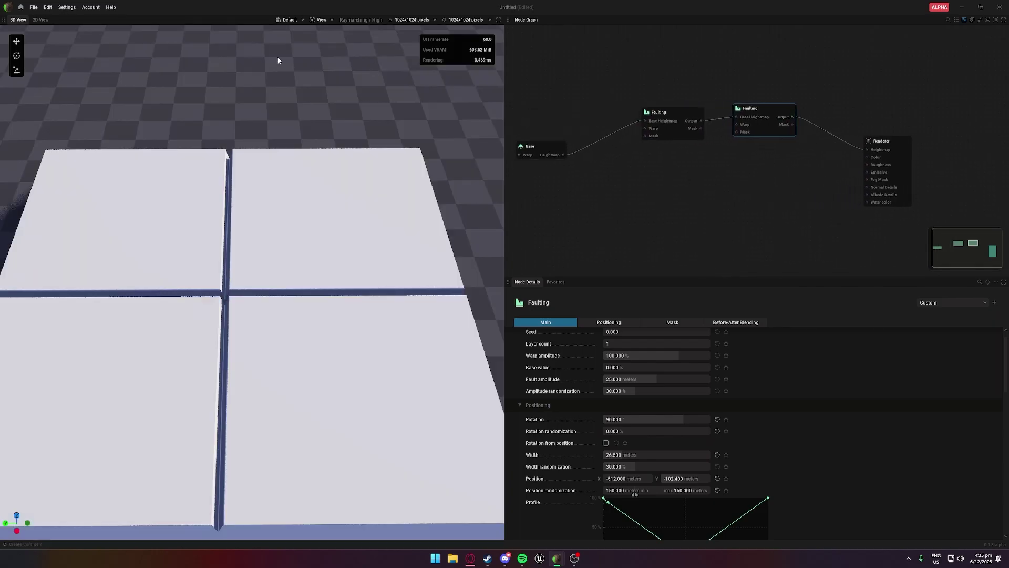
middle_click_drag(244, 324, 219, 274)
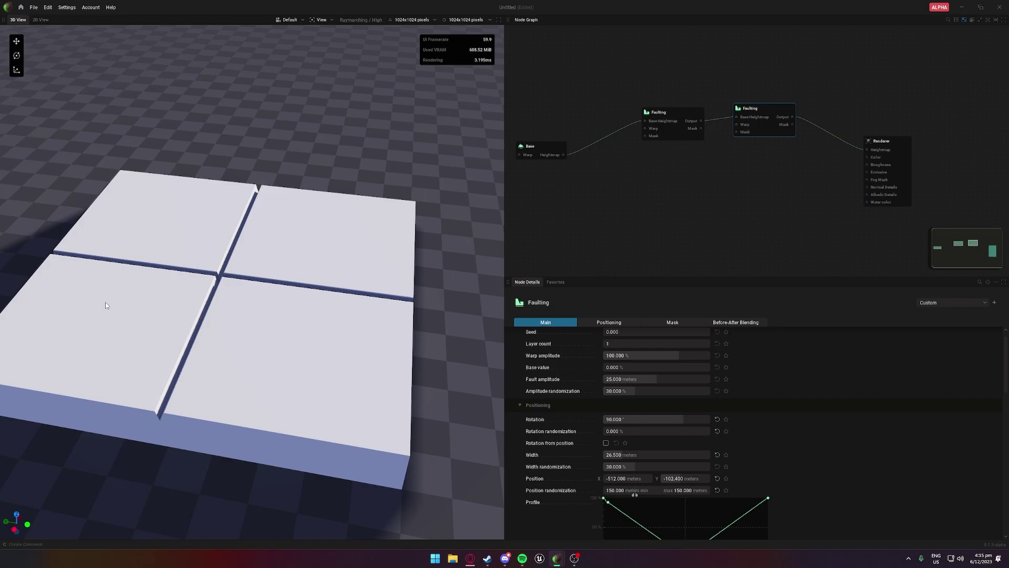
Add a Colorize node below the Base node, feeding the Renderer's Color input.
middle_click_drag(725, 225, 779, 204)
left_click_drag(922, 135, 625, 242)
left_click(826, 233)
middle_click_drag(618, 233, 664, 204)
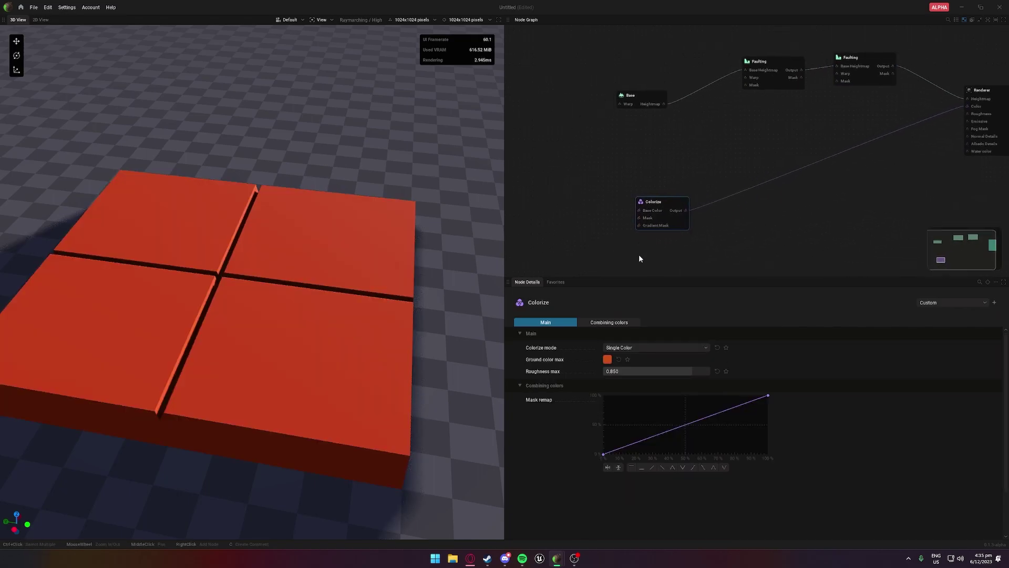
Set the Colorize node's ground color max to black (#000000) and shift the node slightly upward in the graph.
left_click(607, 360)
mouse_move(642, 410)
left_mouse_down()
mouse_move(644, 397)
mouse_move(645, 453)
mouse_move(644, 396)
left_mouse_up()
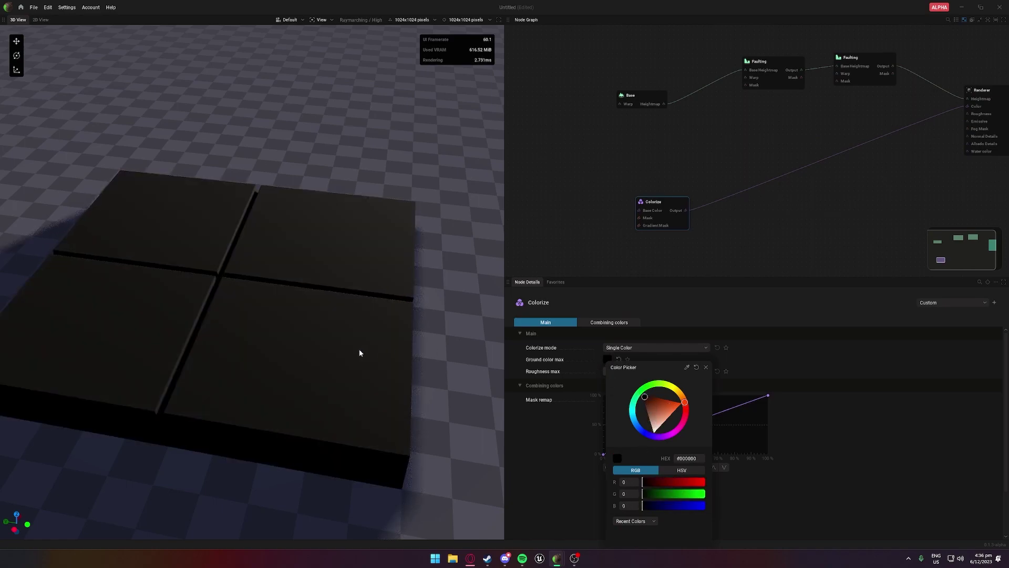
scroll(360, 353, "up", 2)
middle_click_drag(647, 217, 600, 218)
middle_click_drag(631, 184, 661, 166)
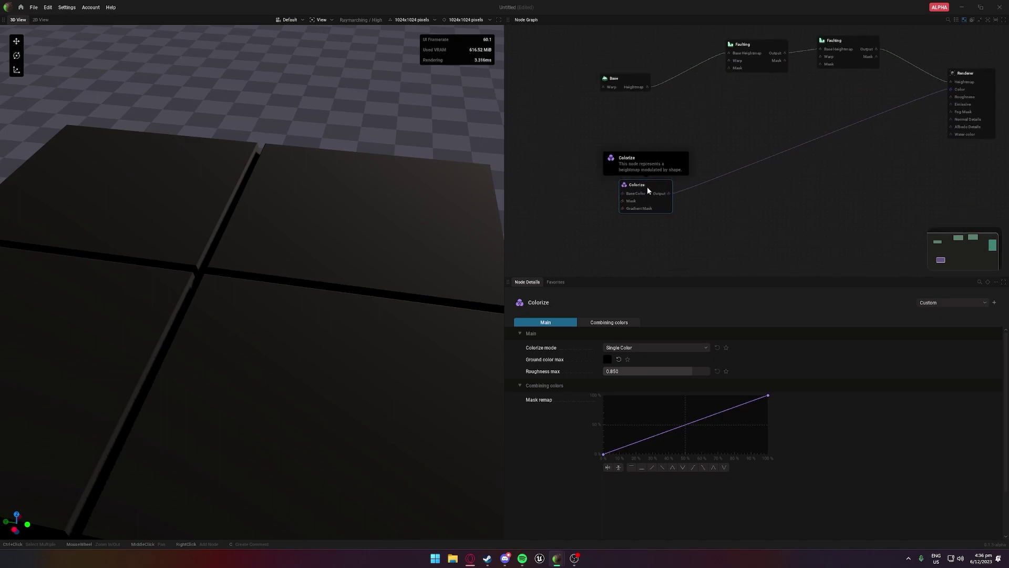
left_click_drag(652, 189, 650, 181)
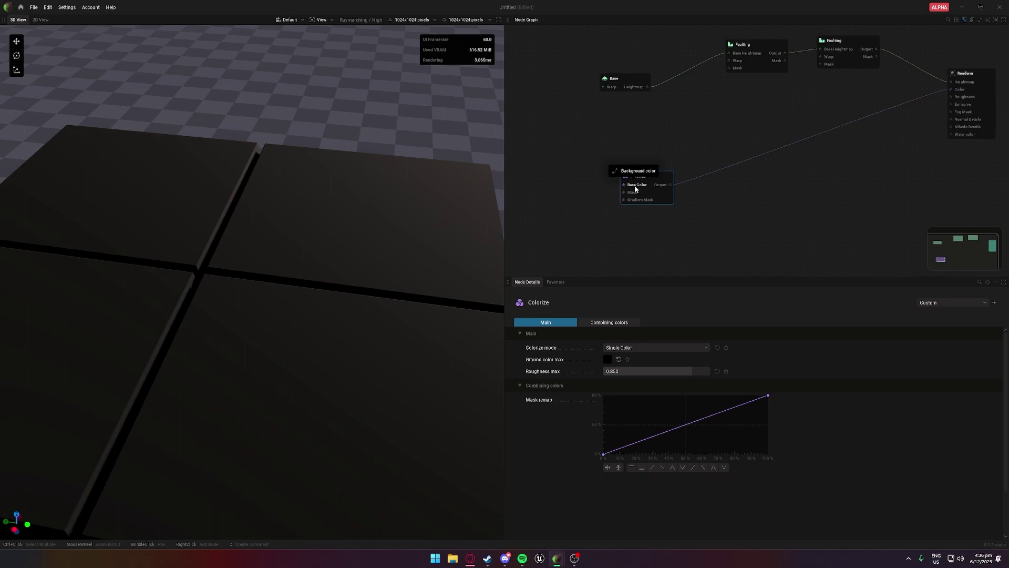
Add a second Colorize node with its Base Color input fed by the first Colorize's Output.
left_click_drag(657, 186, 783, 193)
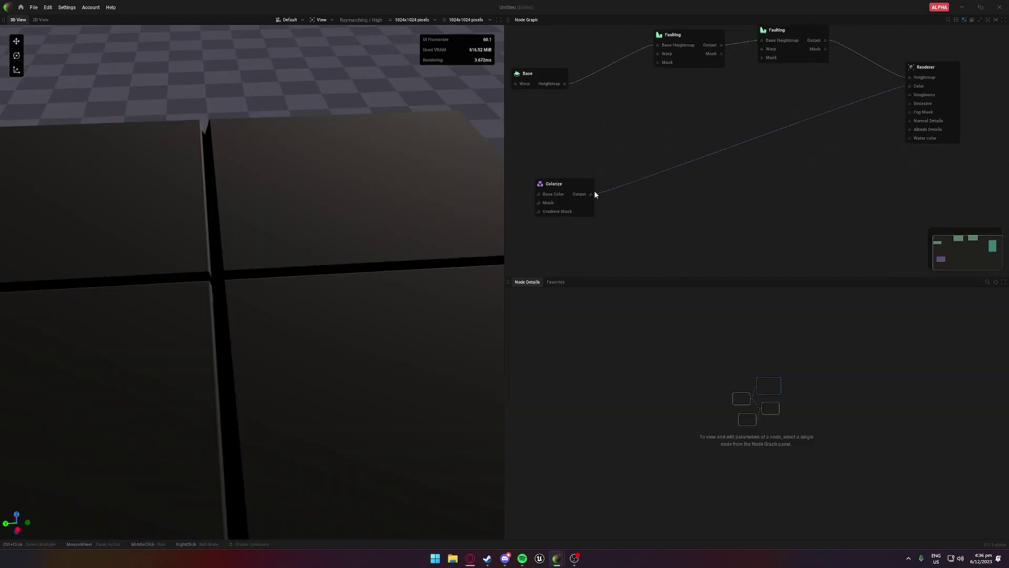
left_click_drag(592, 197, 667, 152)
mouse_move(692, 188)
left_click(755, 191)
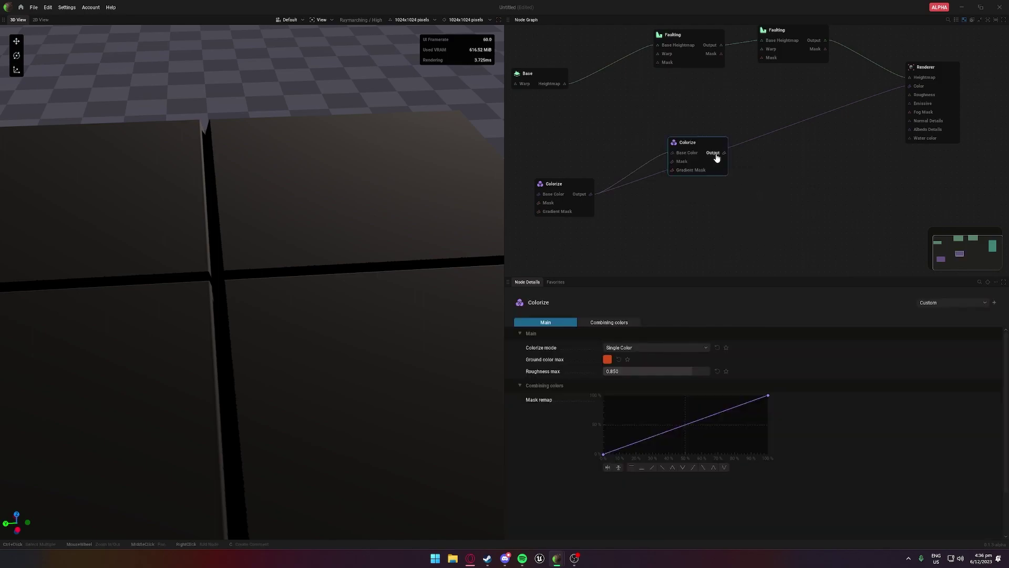
Set the second Colorize's ground color max to white (#FFFFFF) and connect its Output to the Renderer's Color input.
left_click(607, 359)
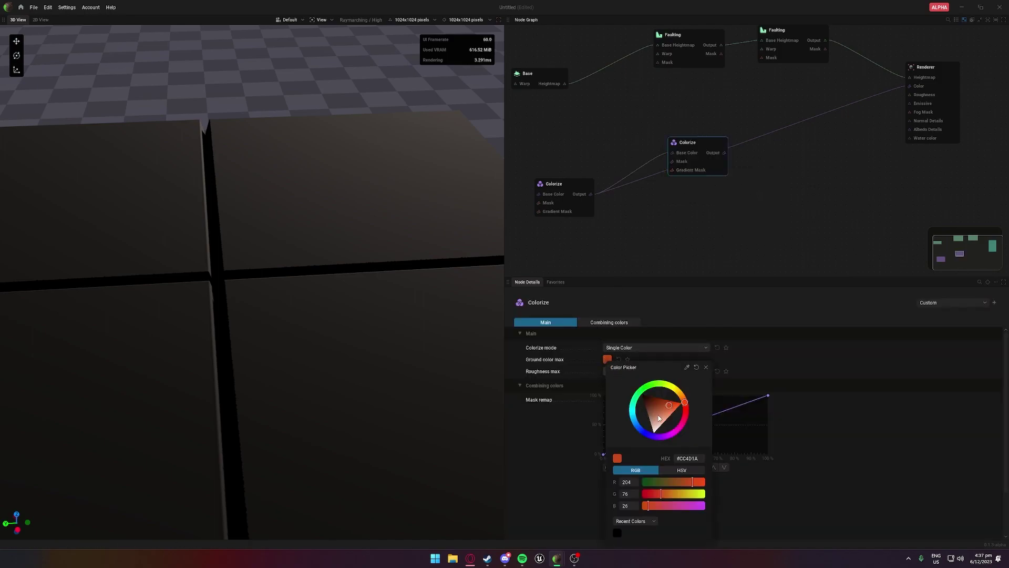
left_click_drag(661, 412, 654, 429)
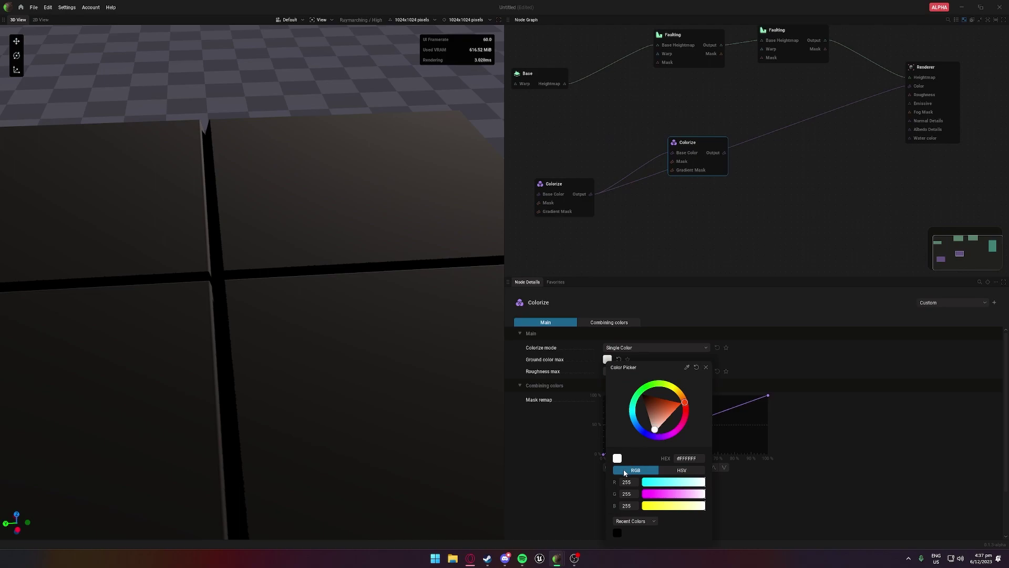
left_click_drag(698, 140, 910, 86)
middle_click_drag(770, 182, 811, 85)
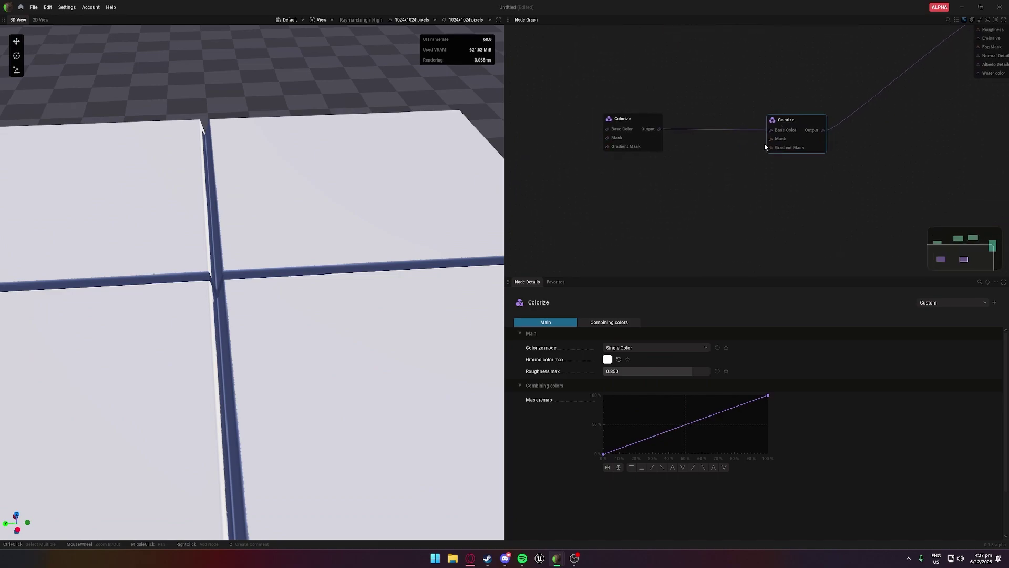
middle_click_drag(724, 145, 650, 208)
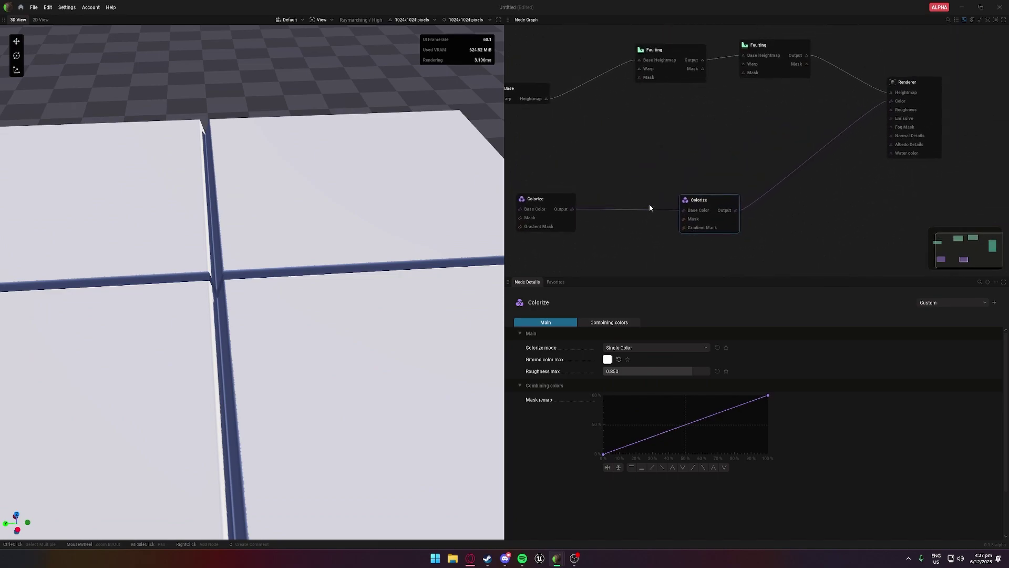